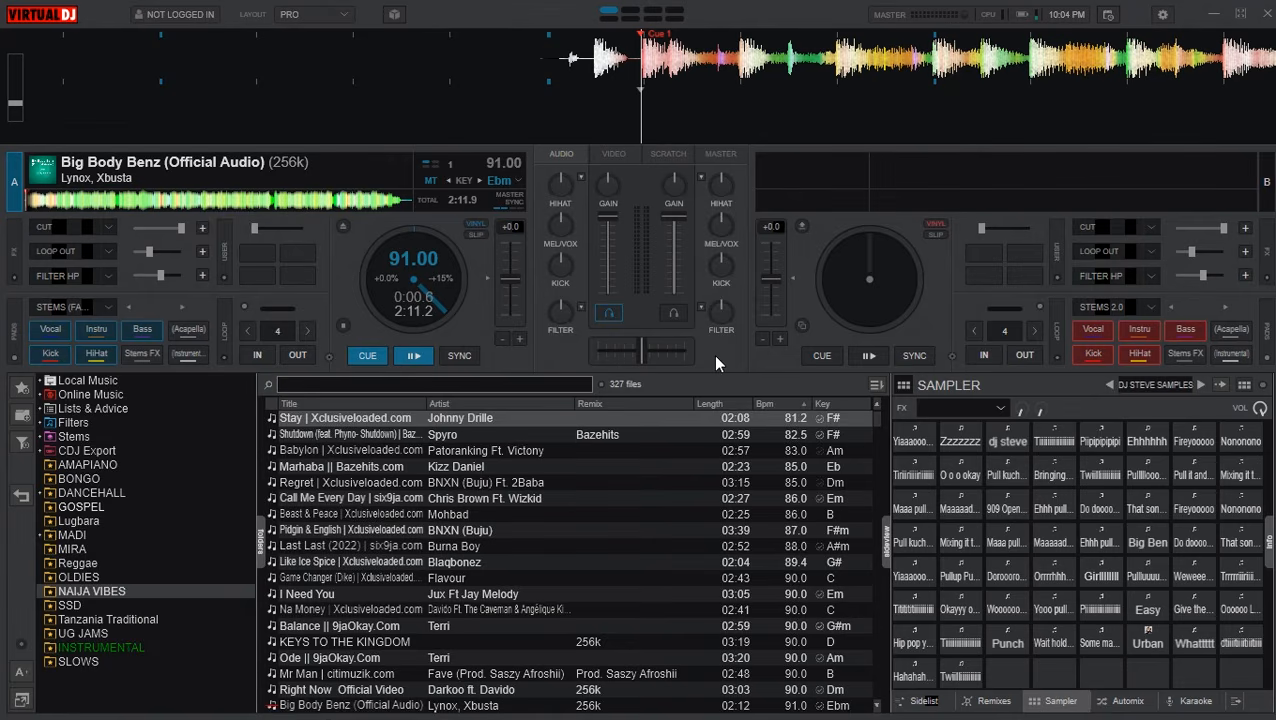
Open the advanced editor for the keyboard's custom mapping in the controller settings
{"action": "left_click", "coordinate": [1162, 15]}
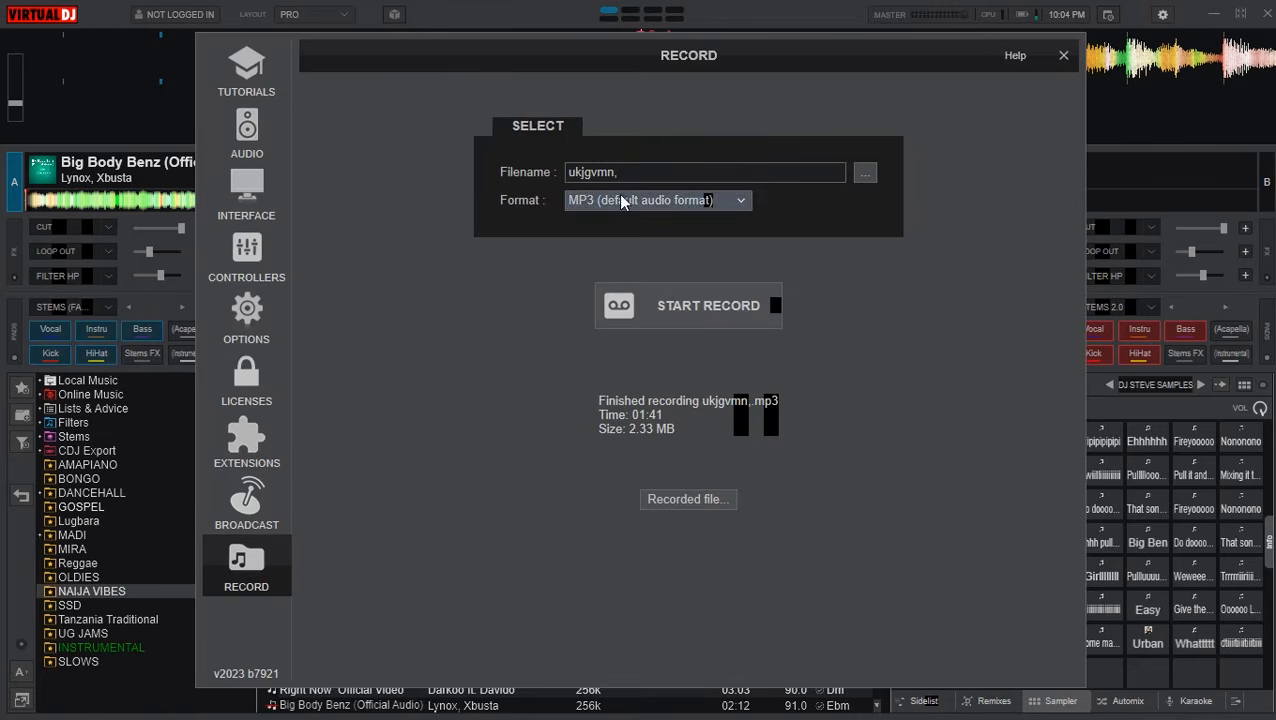
{"action": "left_click", "coordinate": [239, 258]}
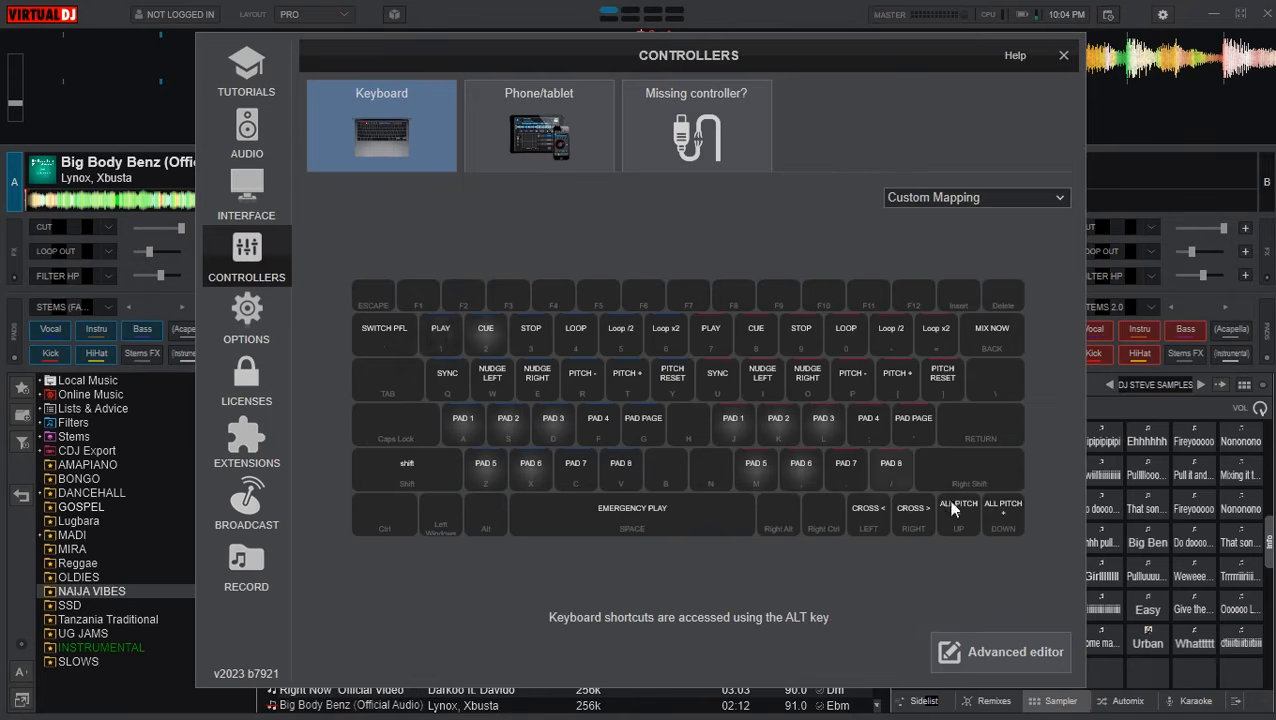
{"action": "left_click", "coordinate": [995, 654]}
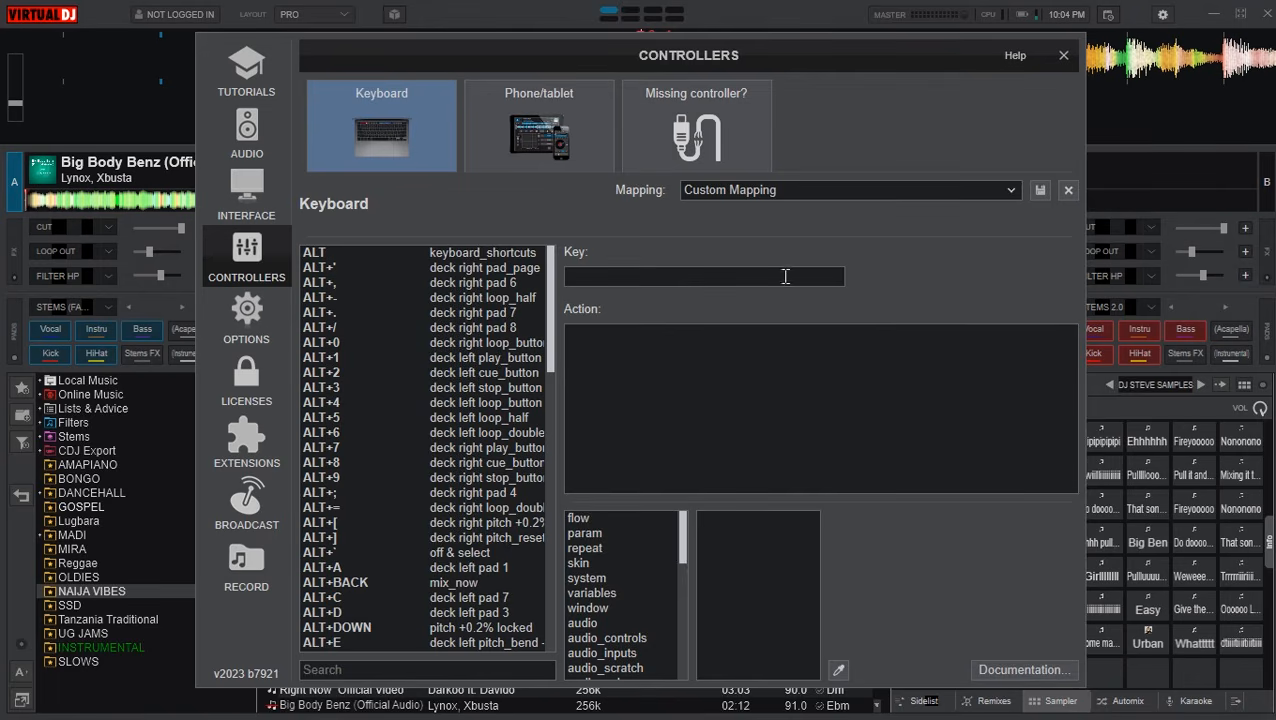
Map the X key to the action slip_mode in the keyboard's custom mapping
{"action": "left_click", "coordinate": [711, 277]}
{"action": "key", "text": "x"}
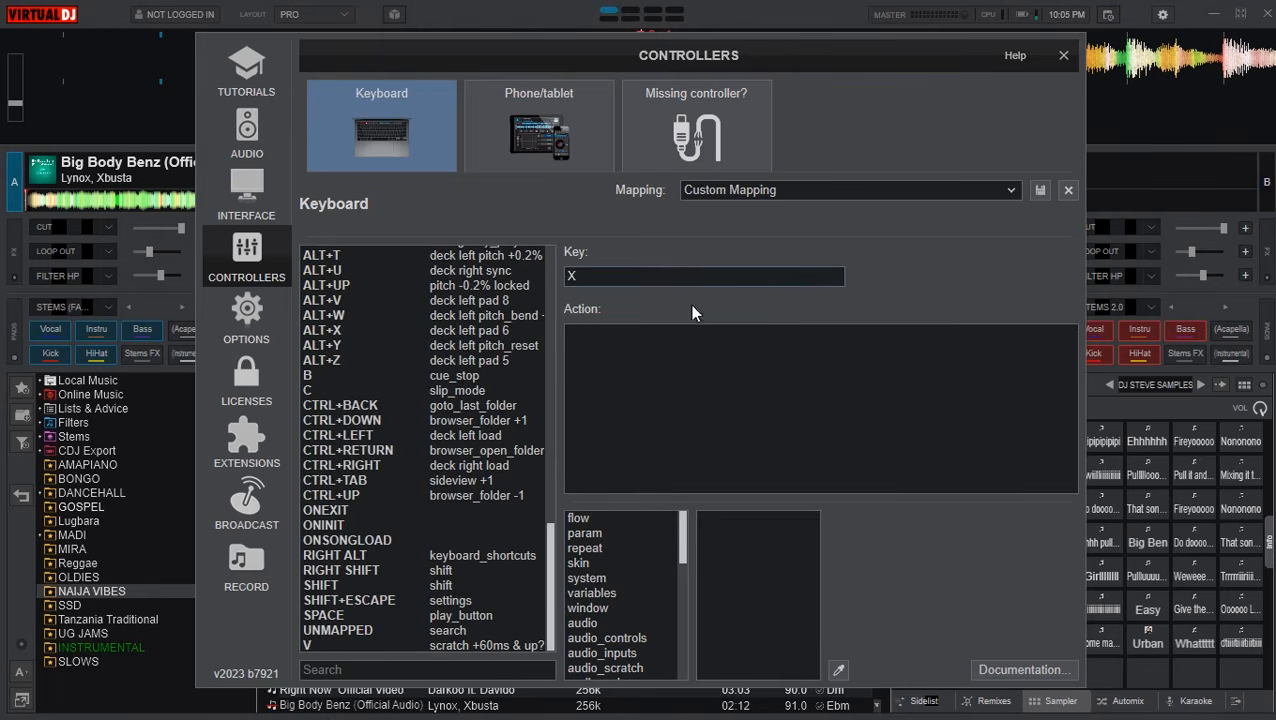
{"action": "left_click", "coordinate": [661, 336]}
{"action": "type", "text": "sl"}
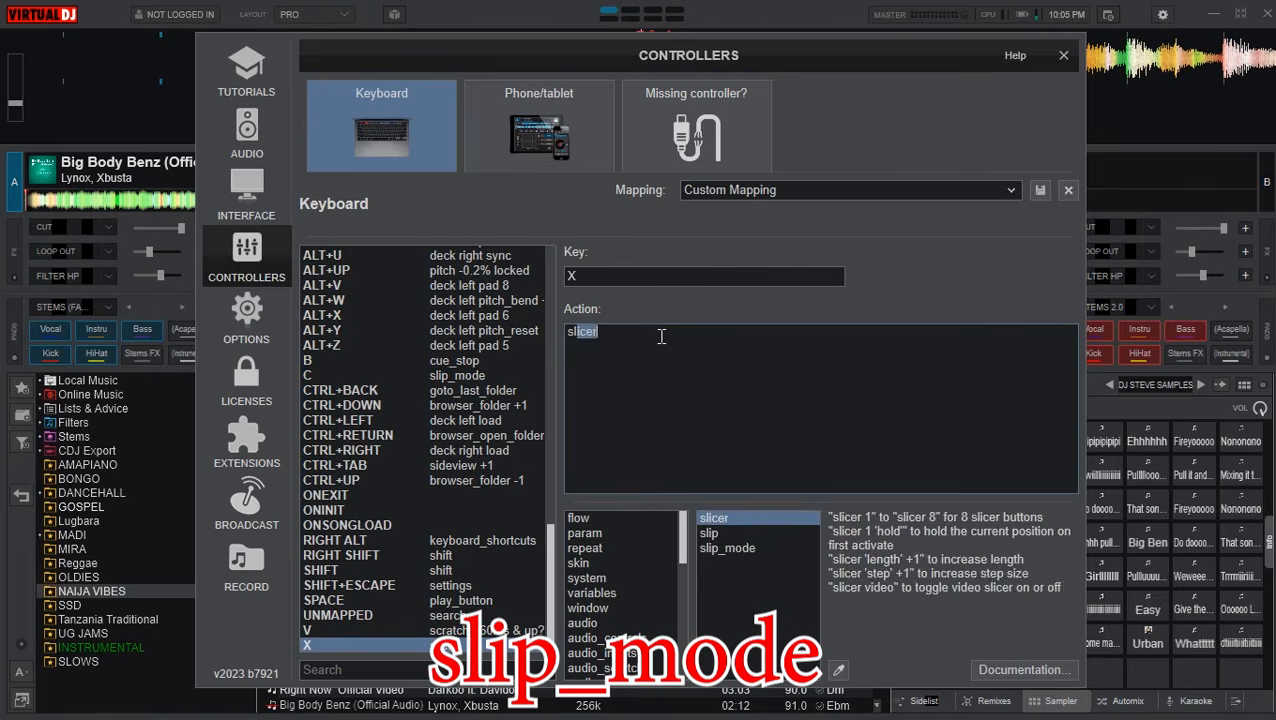
{"action": "type", "text": "ip"}
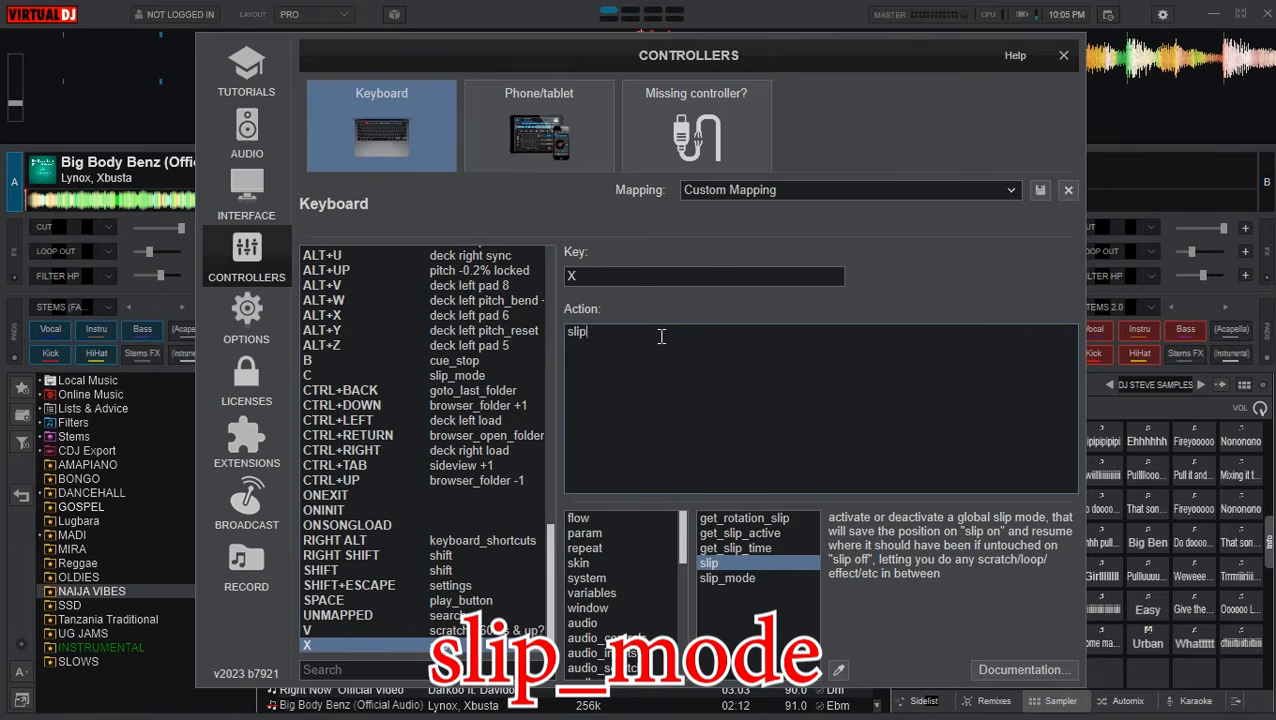
{"action": "type", "text": "_mode"}
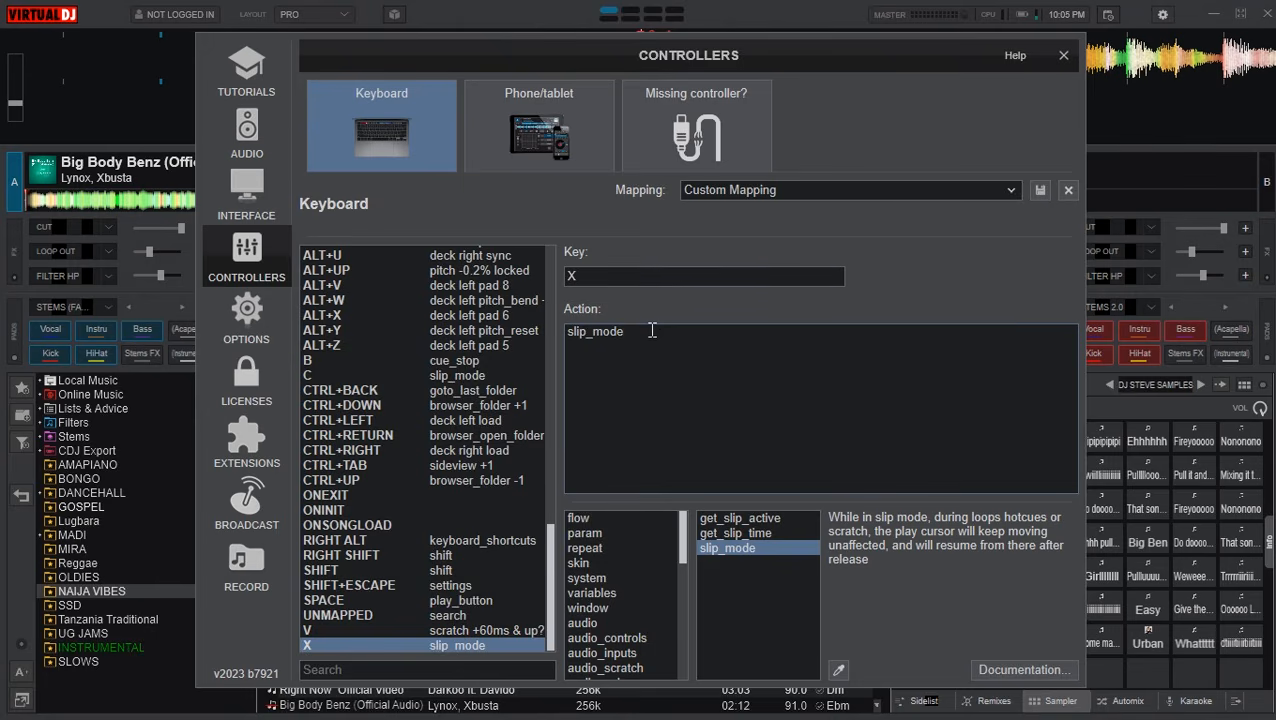
Map the C key to the action "hold while_pressed", replacing its existing assignment
{"action": "left_click", "coordinate": [641, 275]}
{"action": "key", "text": "c"}
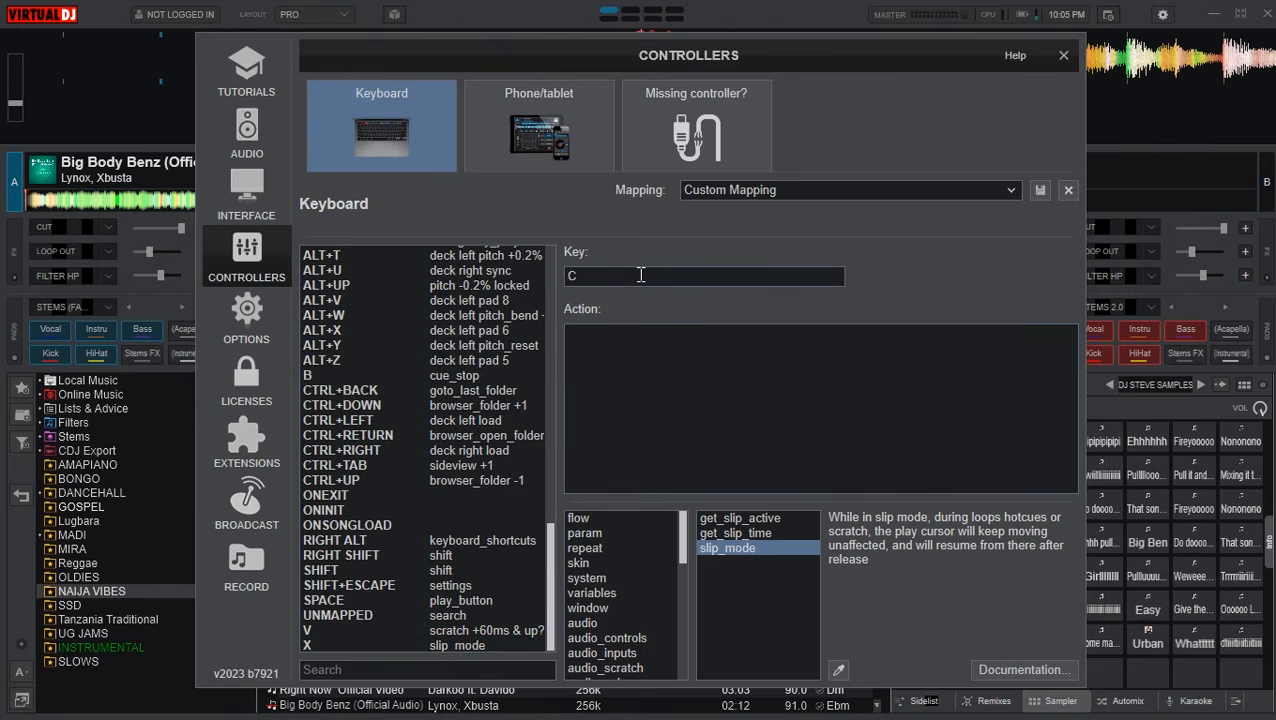
{"action": "left_click", "coordinate": [650, 343]}
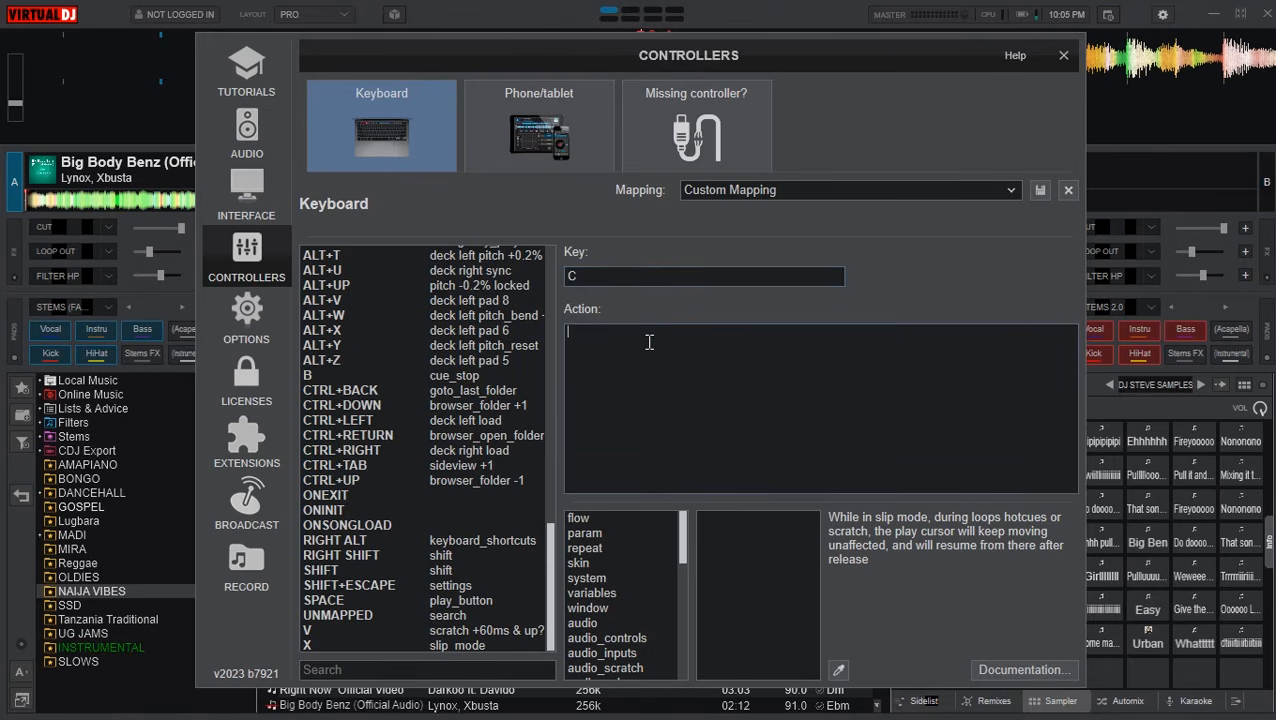
{"action": "type", "text": "hol"}
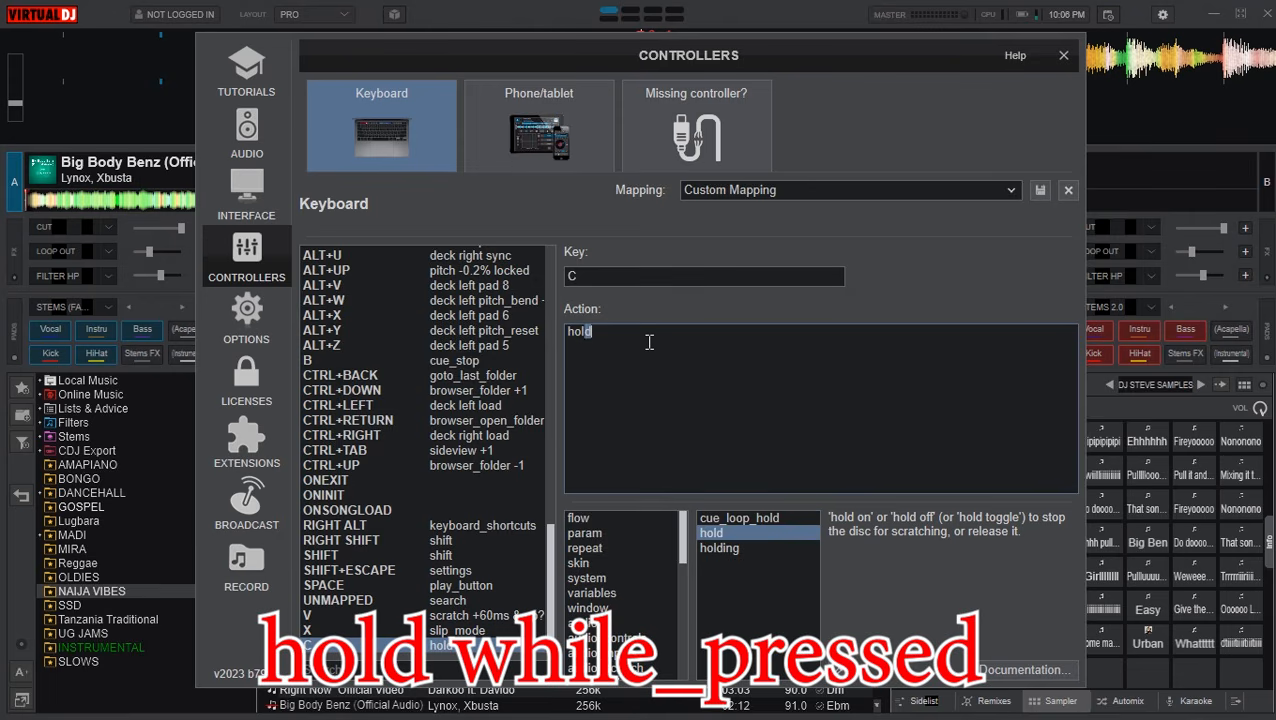
{"action": "type", "text": "d while_pressed"}
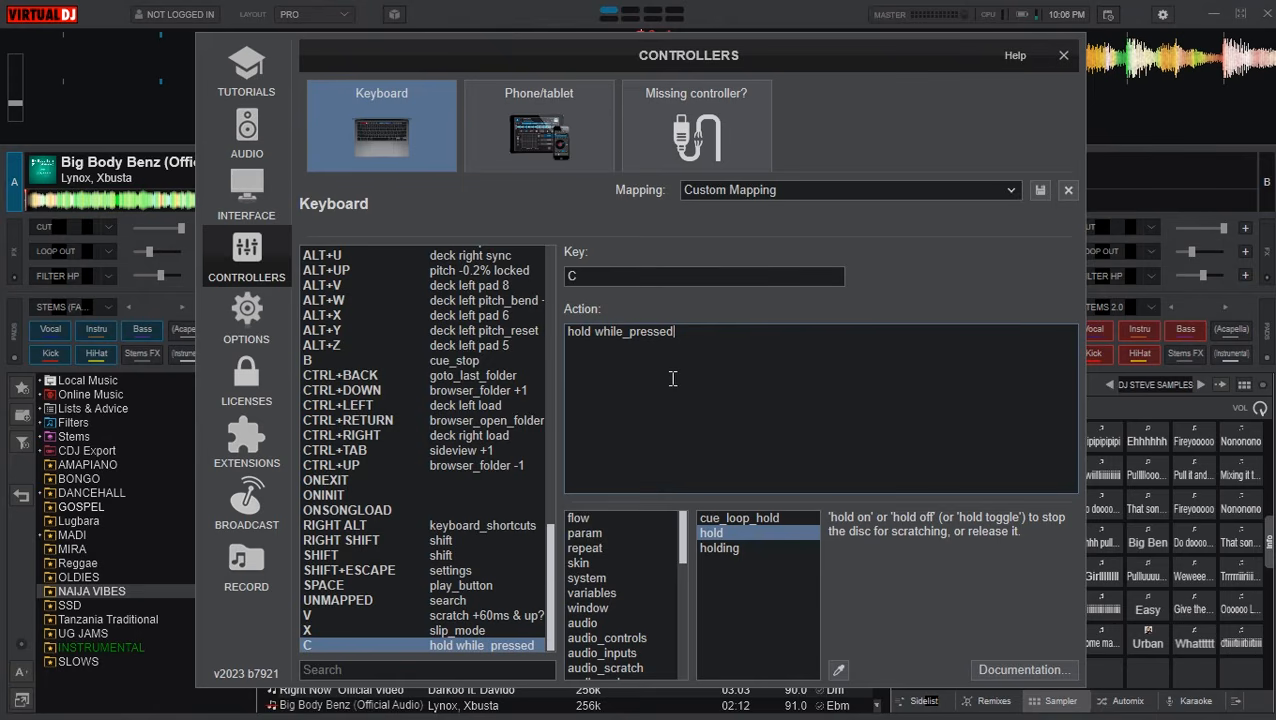
Map the V key to the action "scratch +60ms & up? scratch -60ms"
{"action": "left_click", "coordinate": [668, 274]}
{"action": "key", "text": "v"}
{"action": "left_click", "coordinate": [684, 343]}
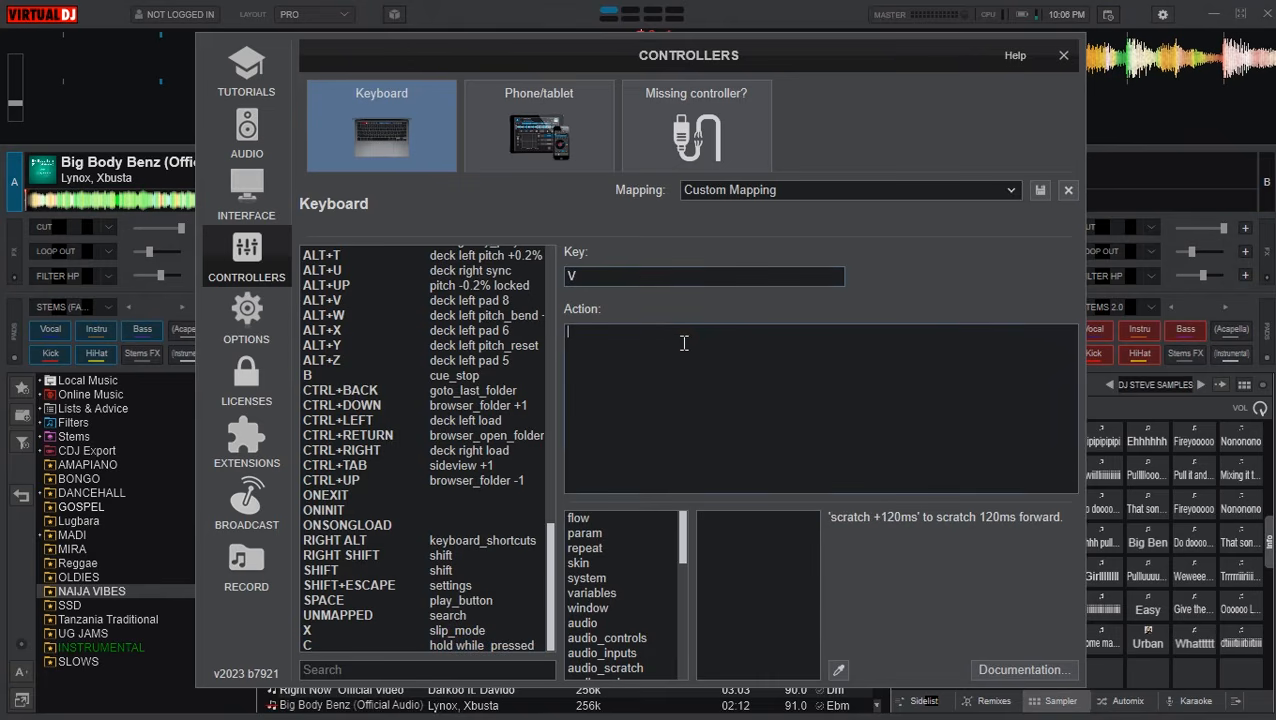
{"action": "type", "text": "scra"}
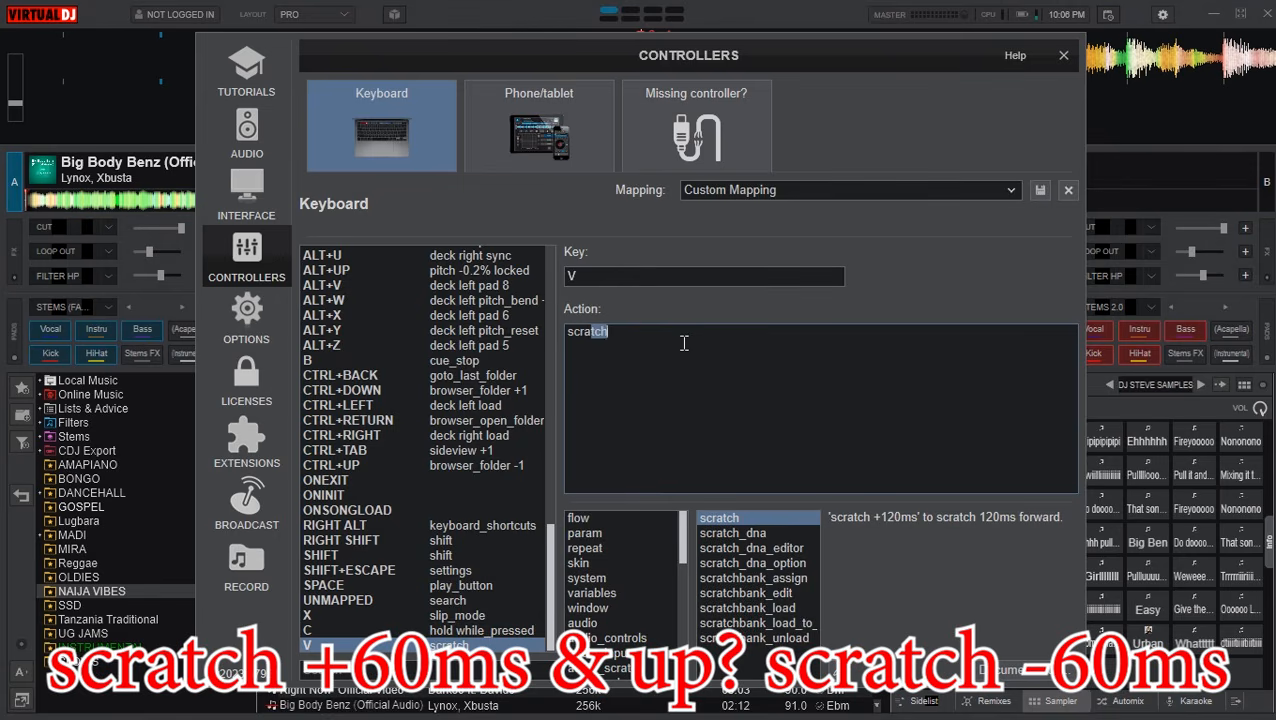
{"action": "type", "text": "tch +60ms & "}
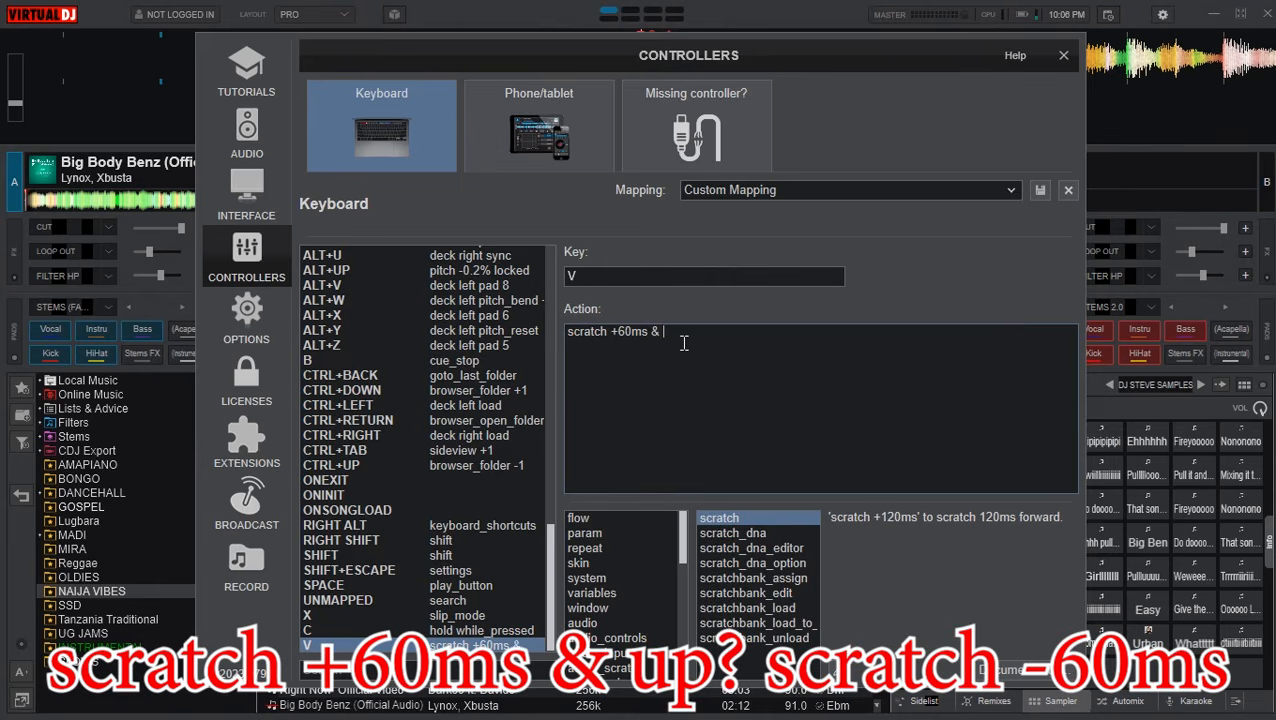
{"action": "type", "text": "up"}
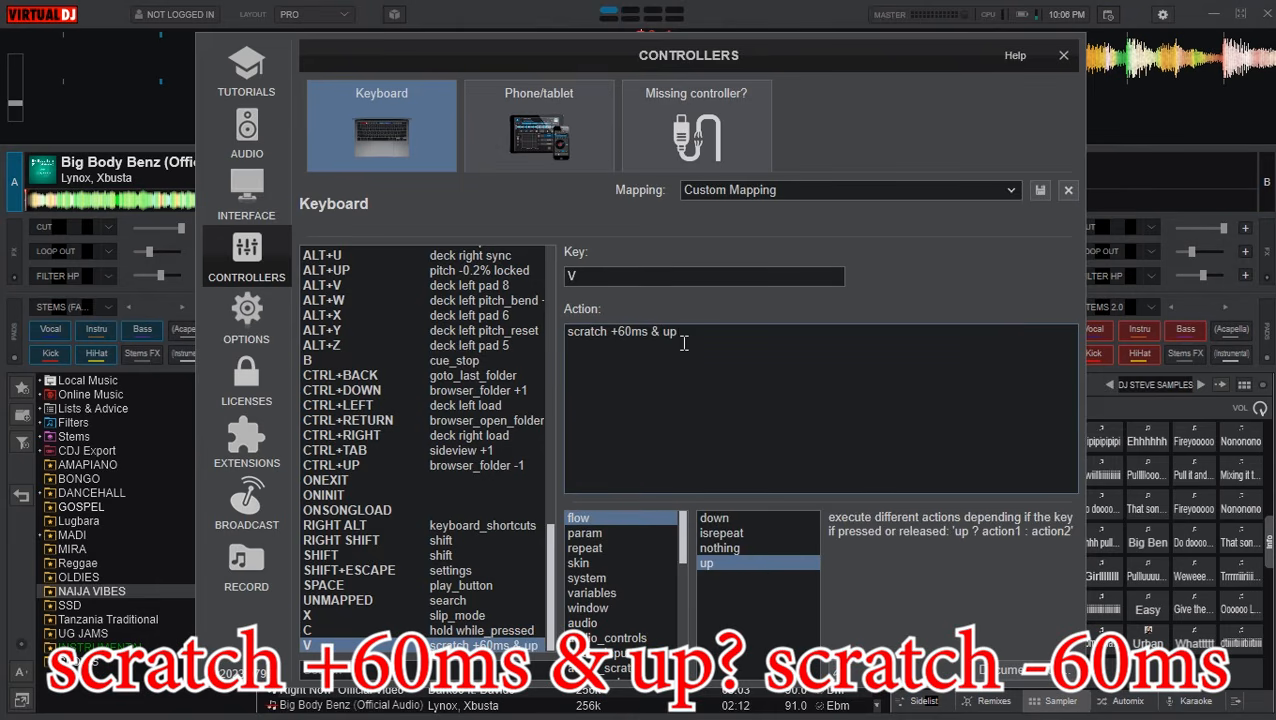
{"action": "type", "text": "? sc"}
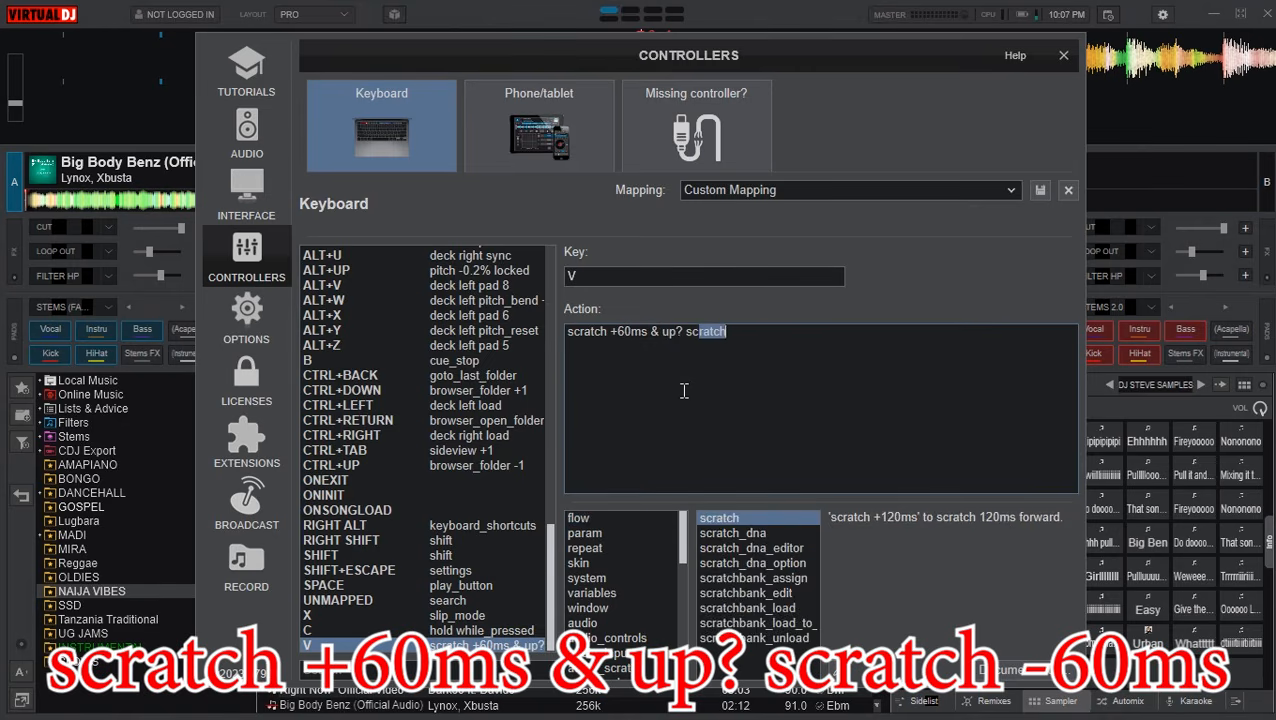
{"action": "type", "text": "ratch"}
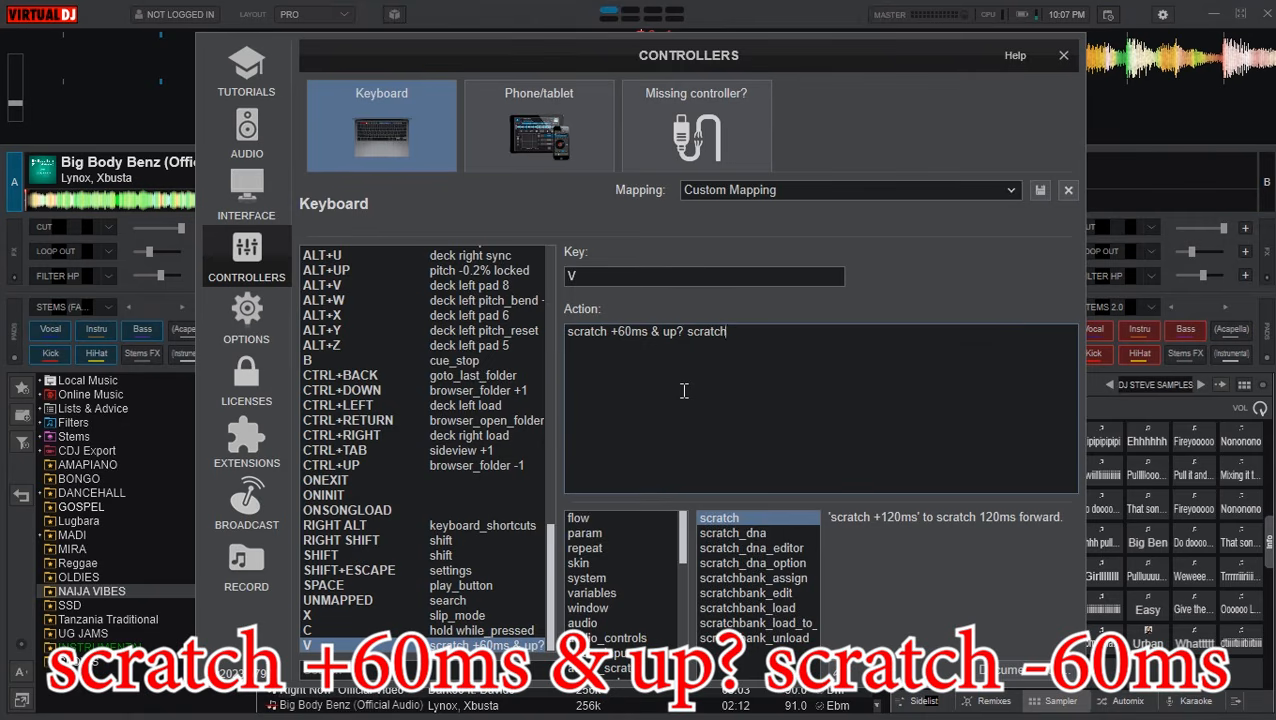
{"action": "type", "text": " -60ms"}
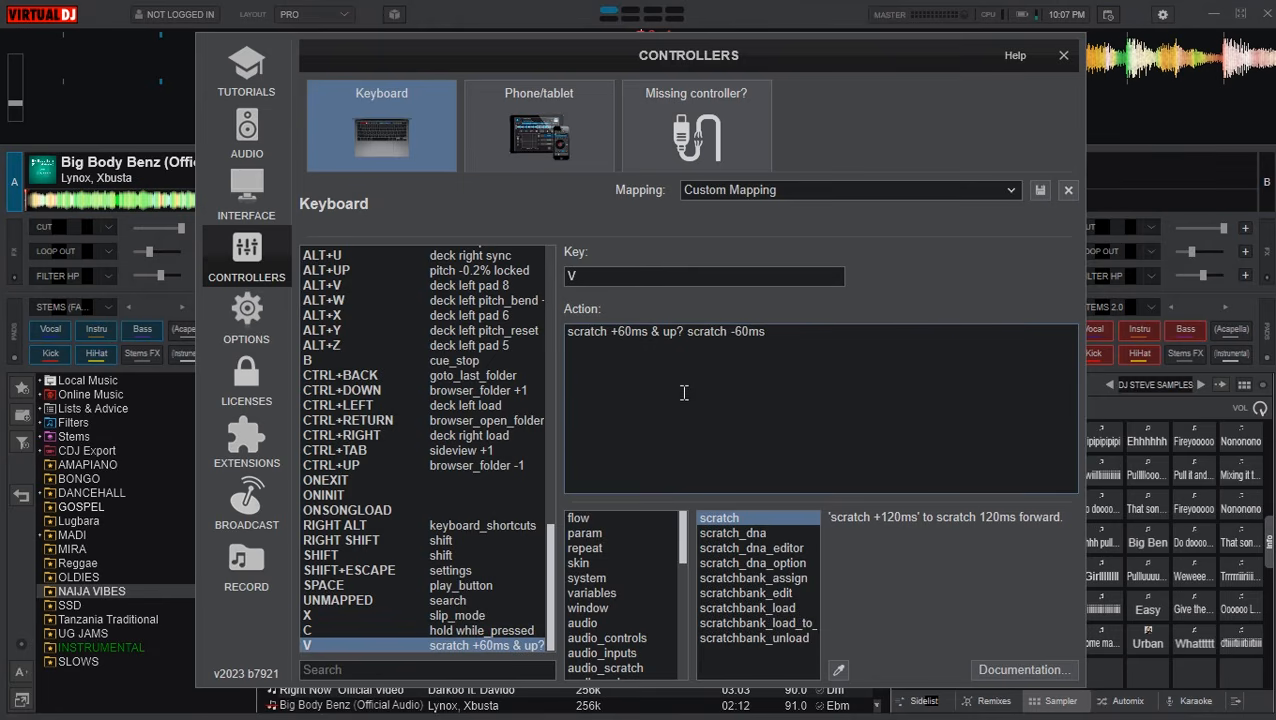
Map the B key to the action cue_stop in the custom keyboard mapping
{"action": "left_click", "coordinate": [680, 278]}
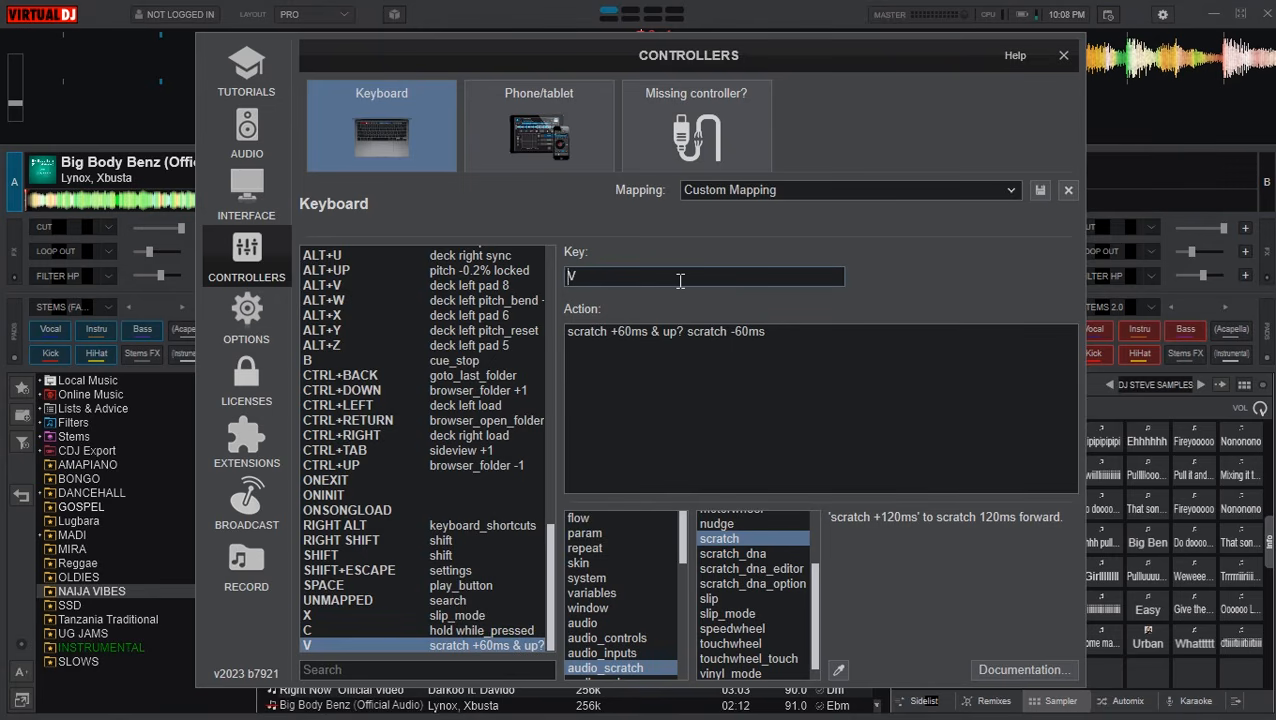
{"action": "key", "text": "b"}
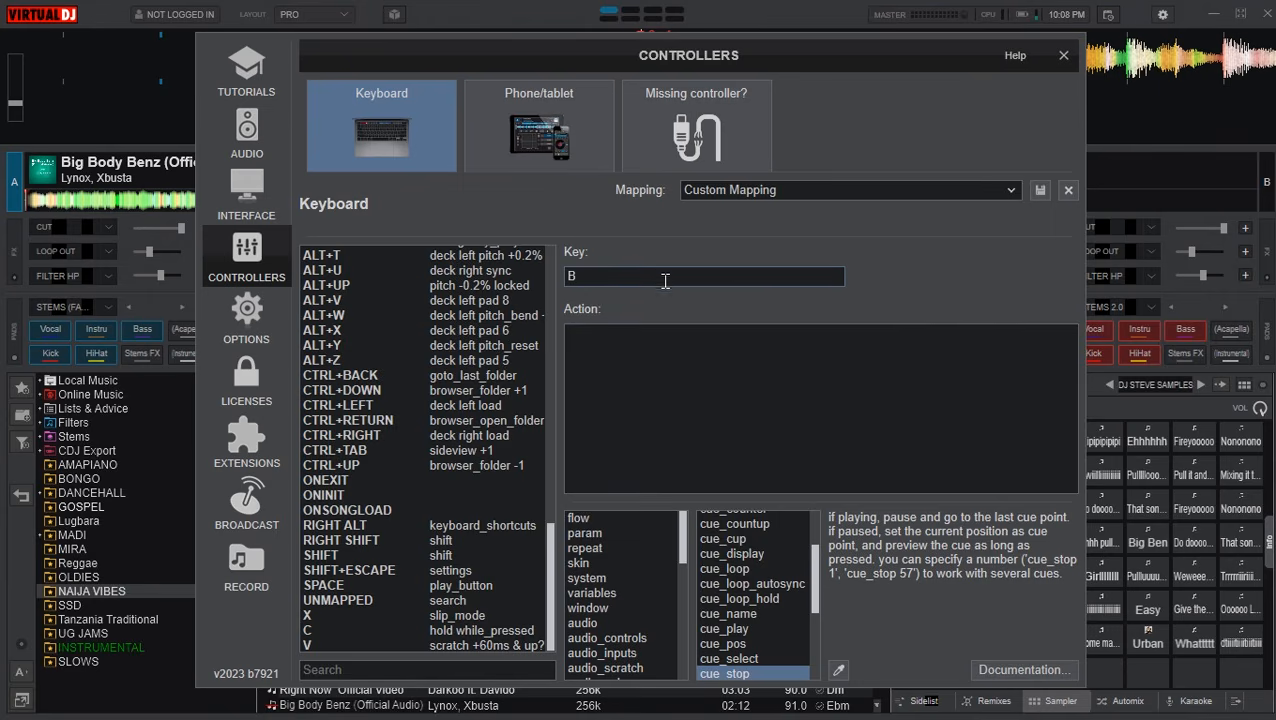
{"action": "left_click", "coordinate": [667, 338]}
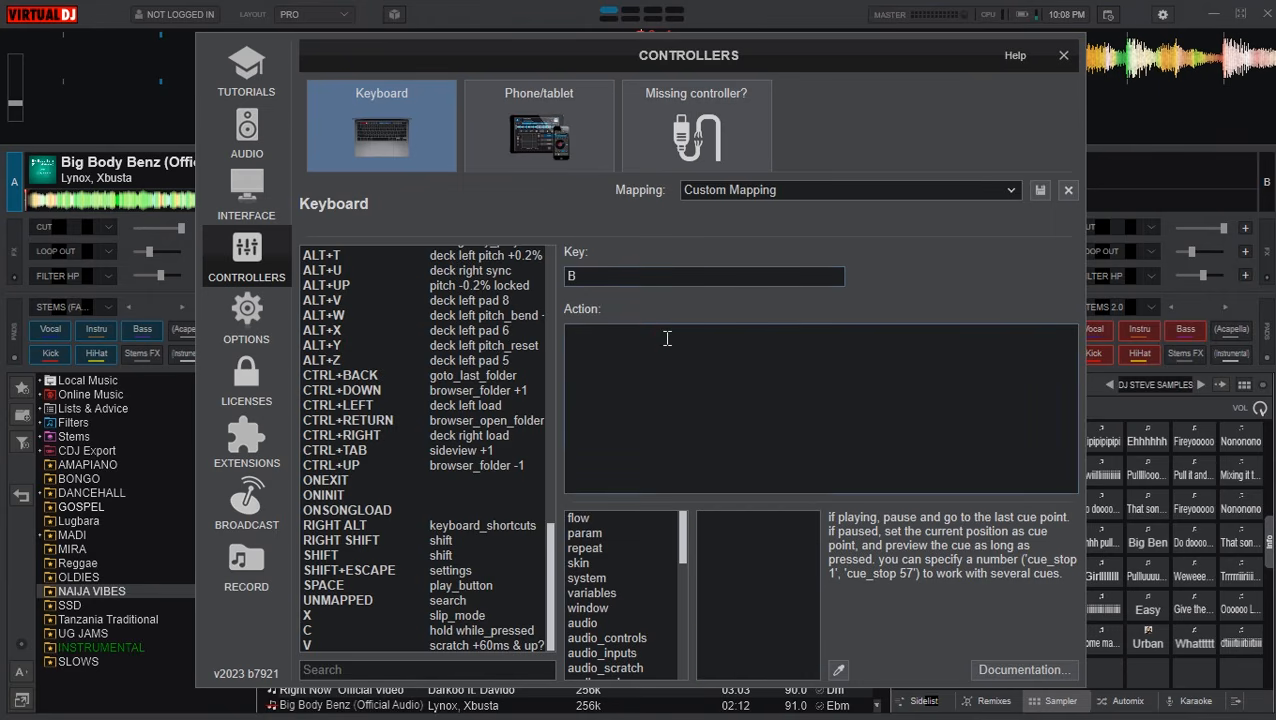
{"action": "type", "text": "cue"}
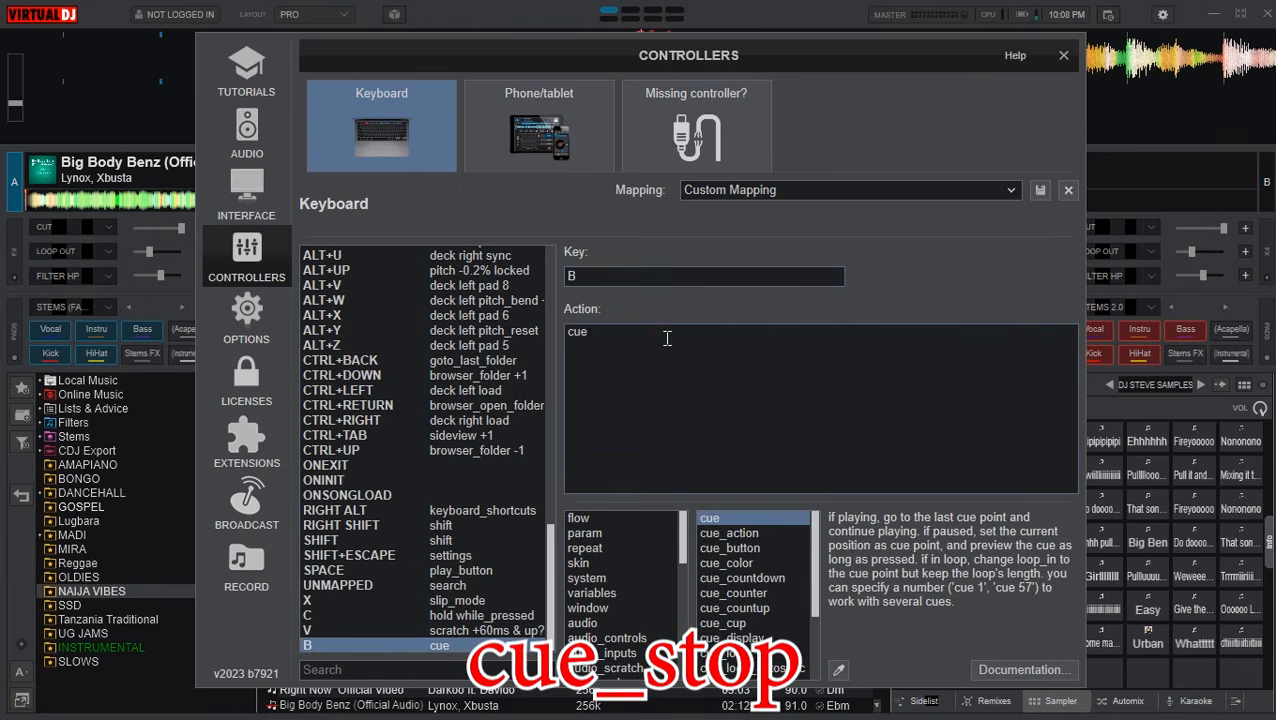
{"action": "type", "text": "_st"}
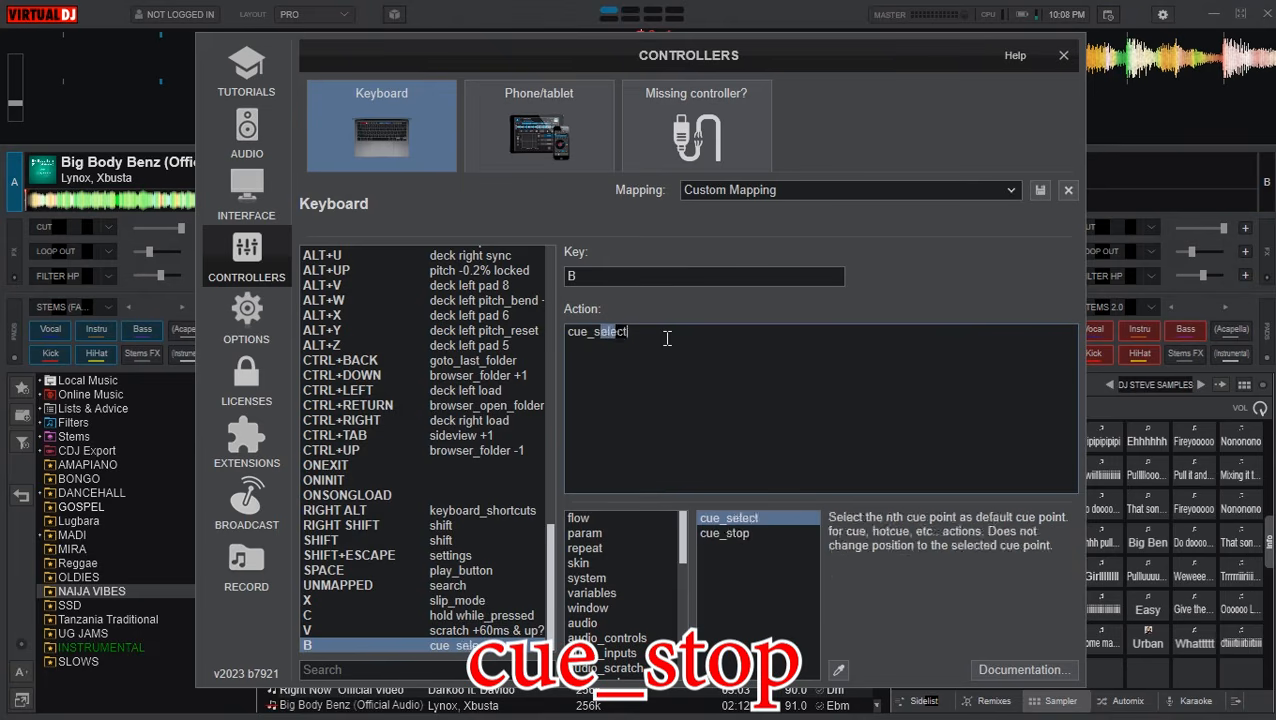
{"action": "type", "text": "op"}
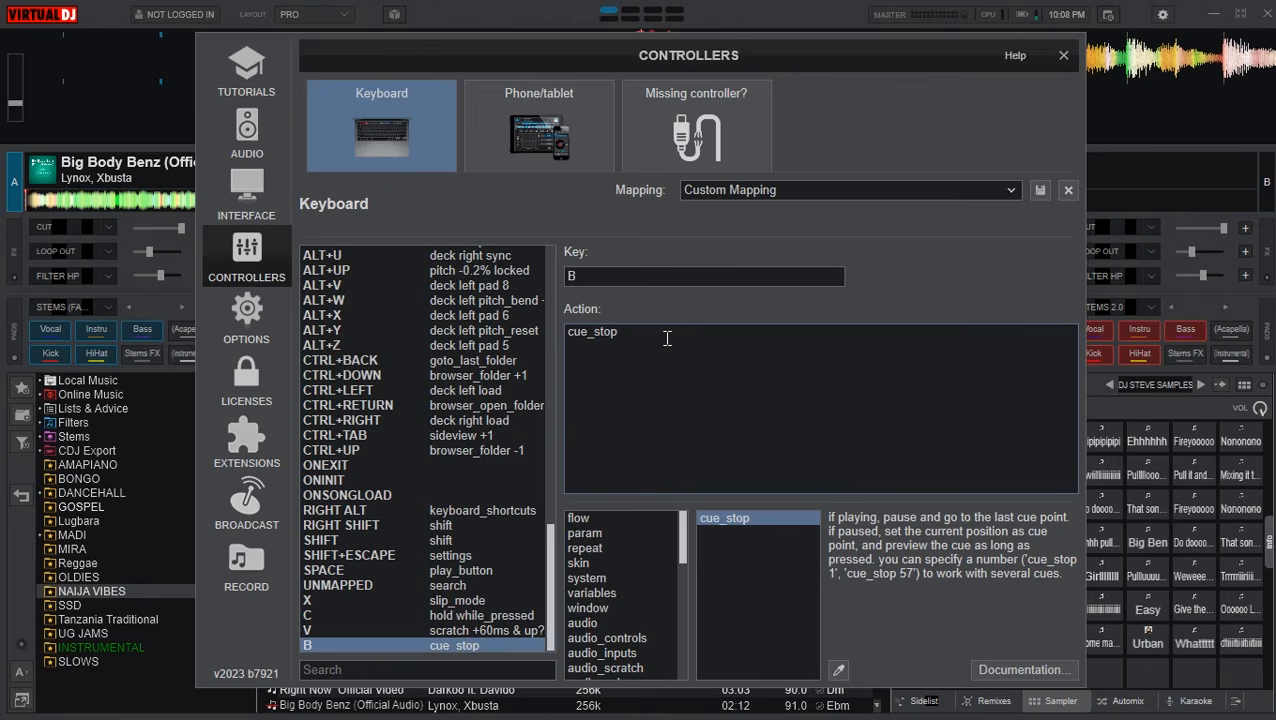
Map the SPACE key to the action play_button and close the settings
{"action": "left_click", "coordinate": [659, 277]}
{"action": "key", "text": "space"}
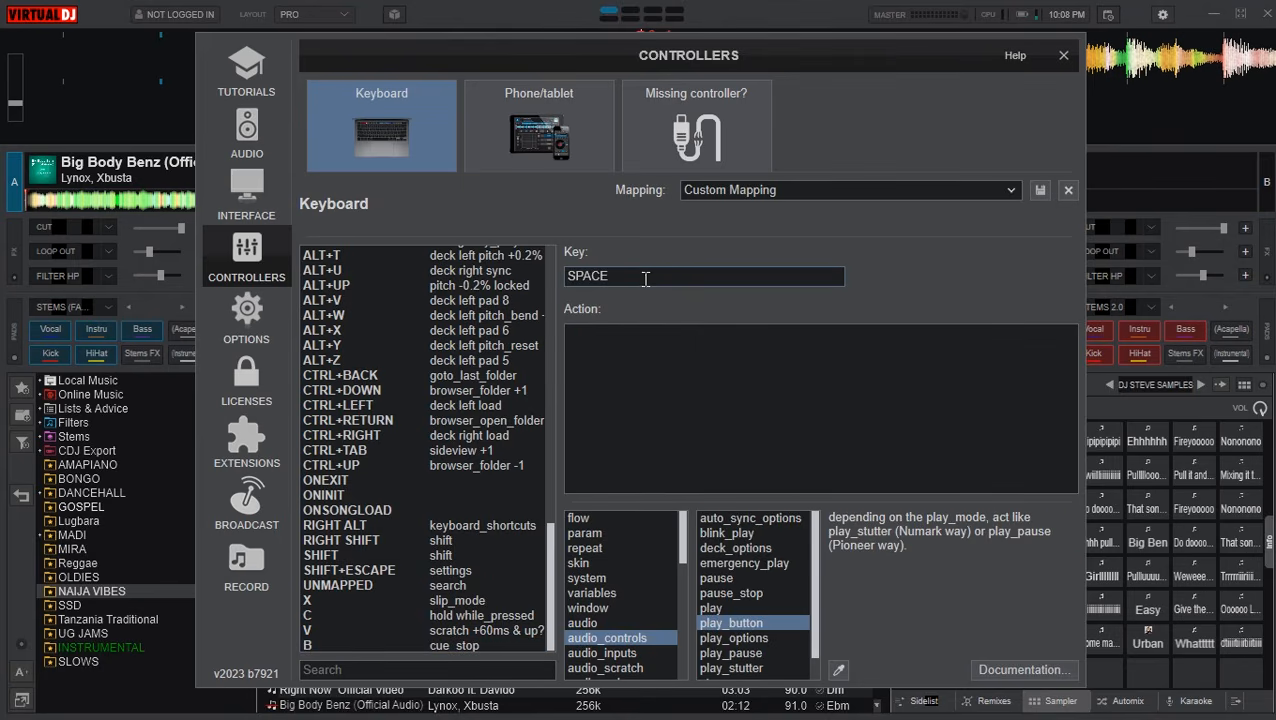
{"action": "left_click", "coordinate": [643, 338]}
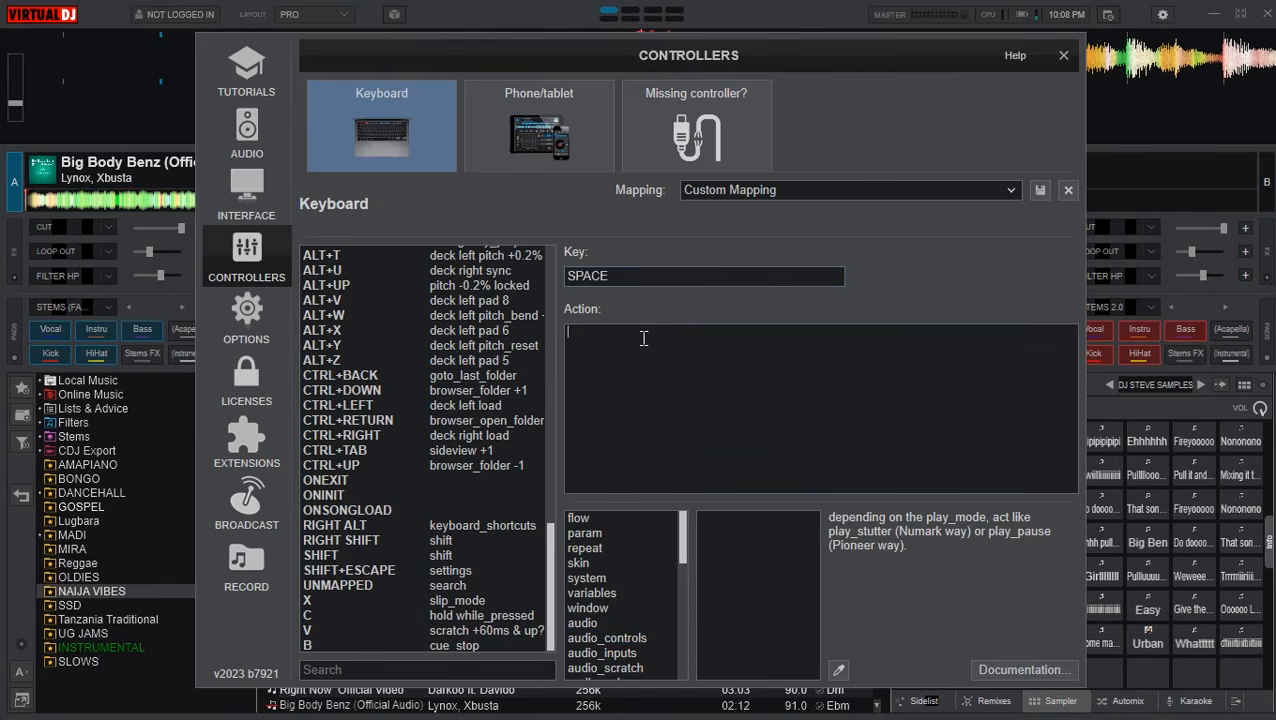
{"action": "type", "text": "play"}
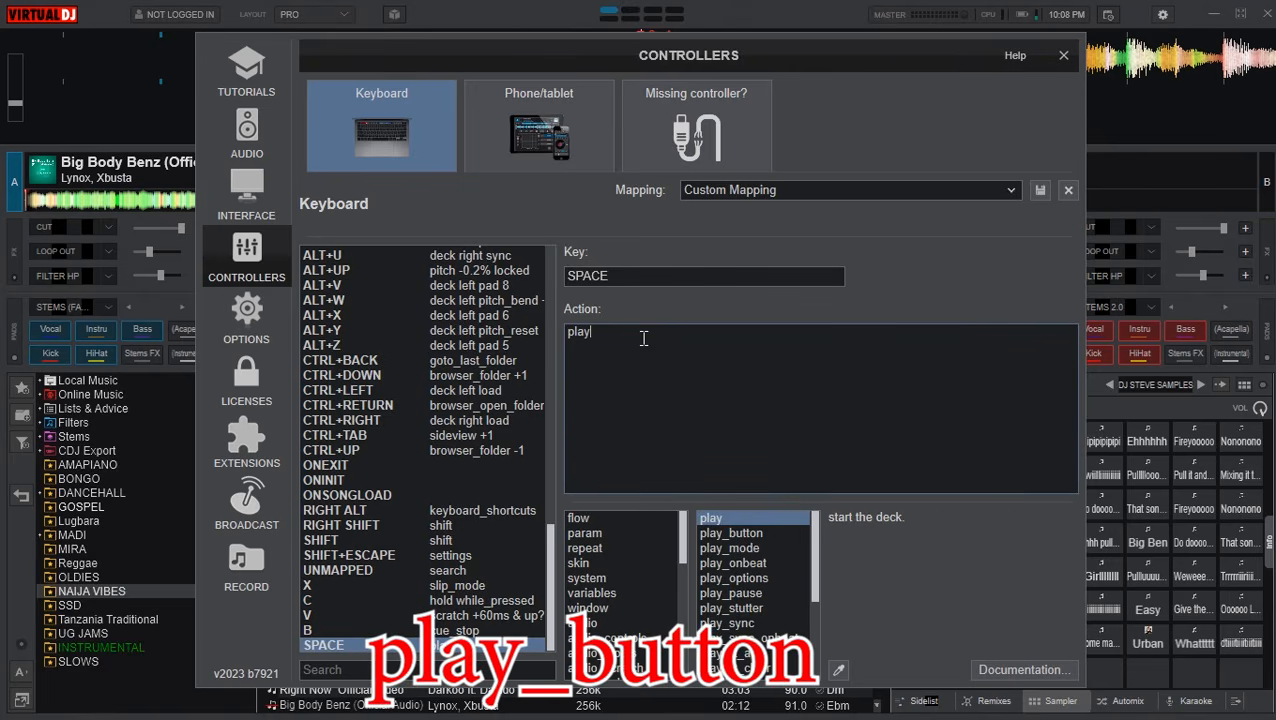
{"action": "type", "text": "_butt"}
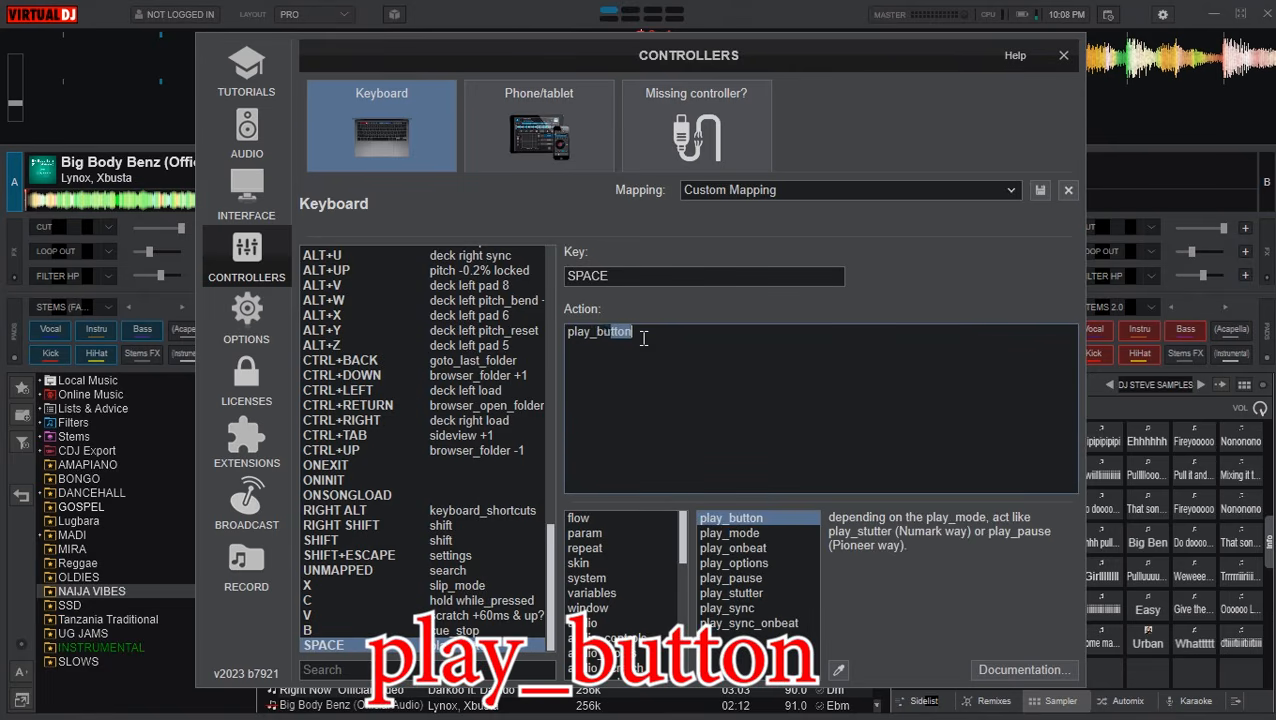
{"action": "type", "text": "on"}
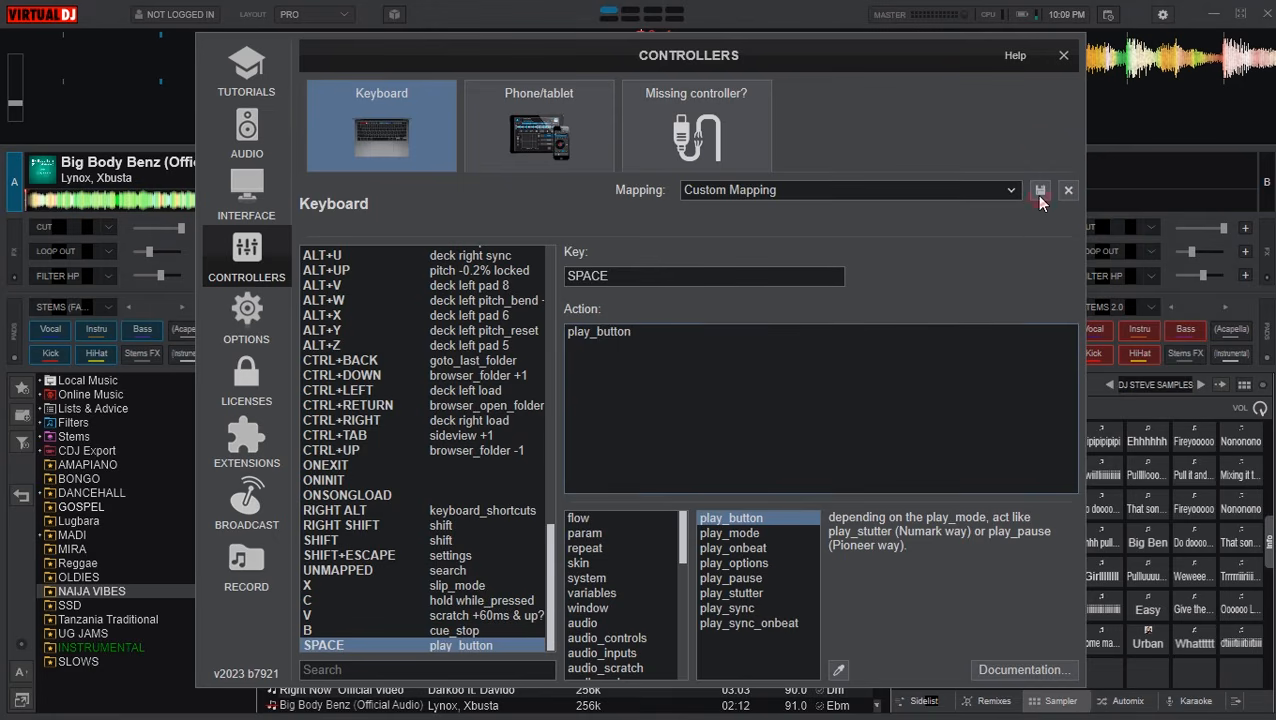
{"action": "left_click", "coordinate": [1064, 57]}
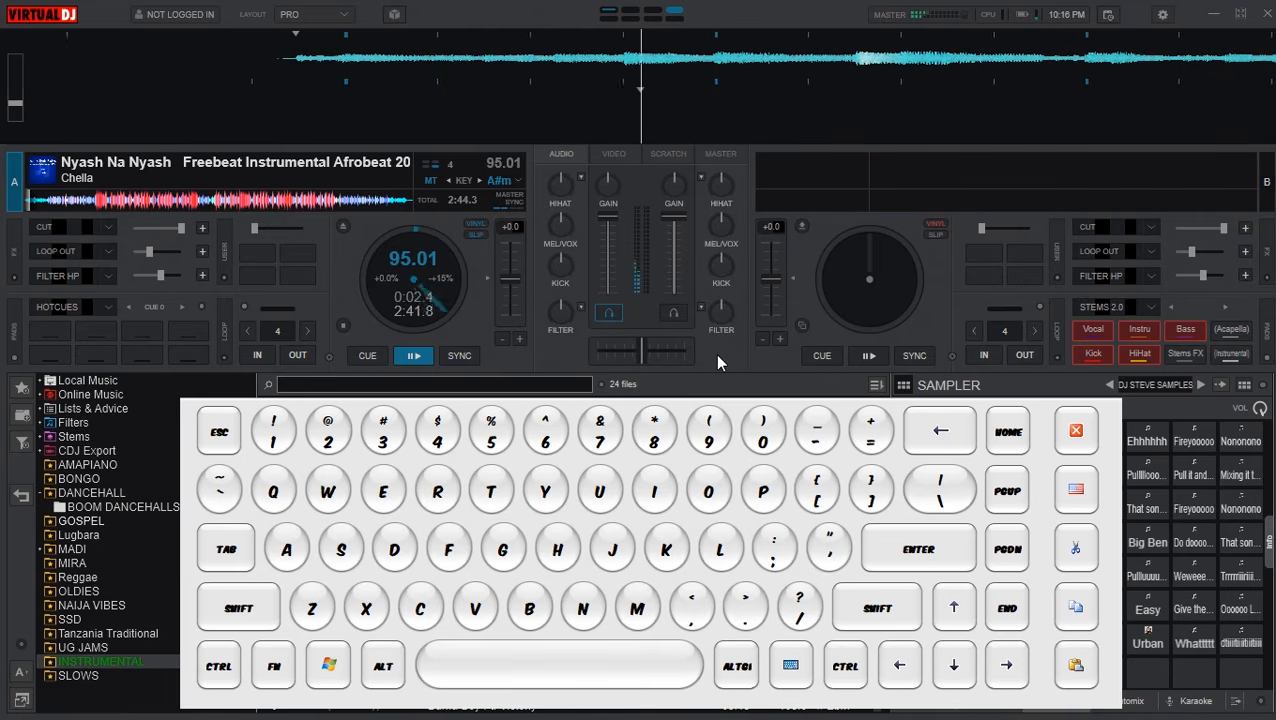
Scratch the instrumental playing on deck A repeatedly, using the mapped hold and 60 ms scratch actions
{"action": "key", "text": "c"}
{"action": "key", "text": "v"}
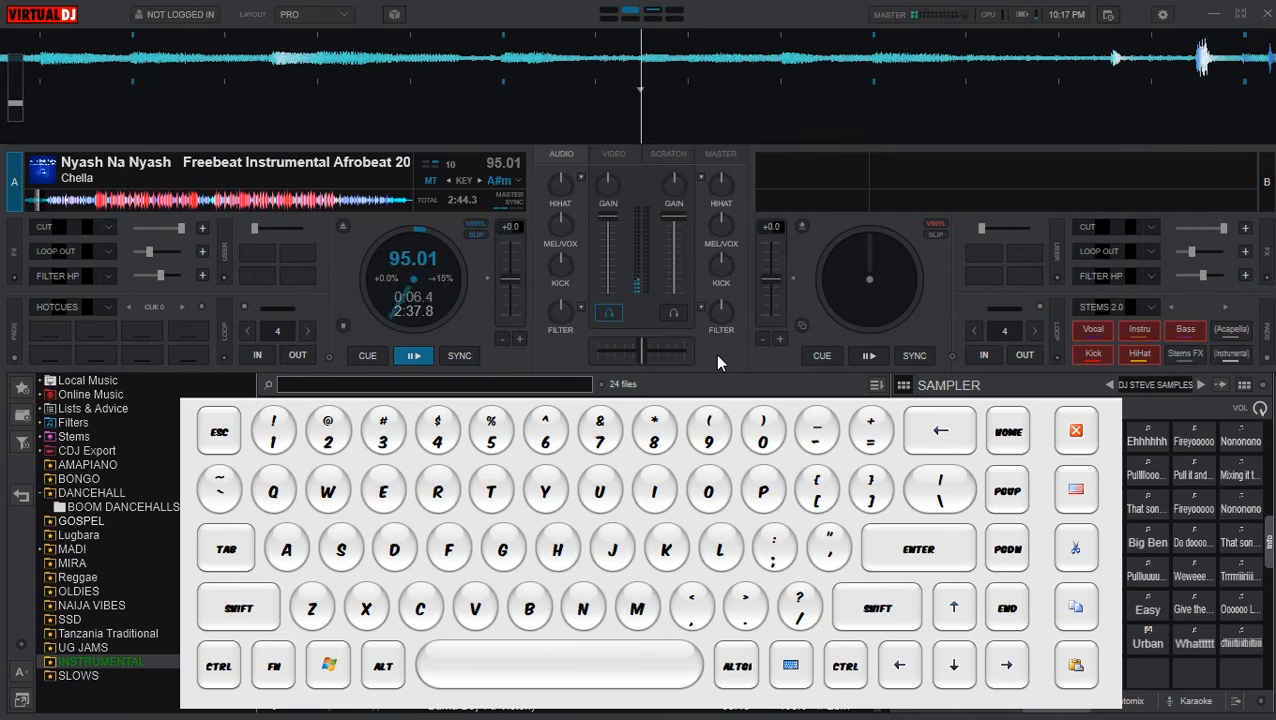
{"action": "key", "text": "c"}
{"action": "key", "text": "v"}
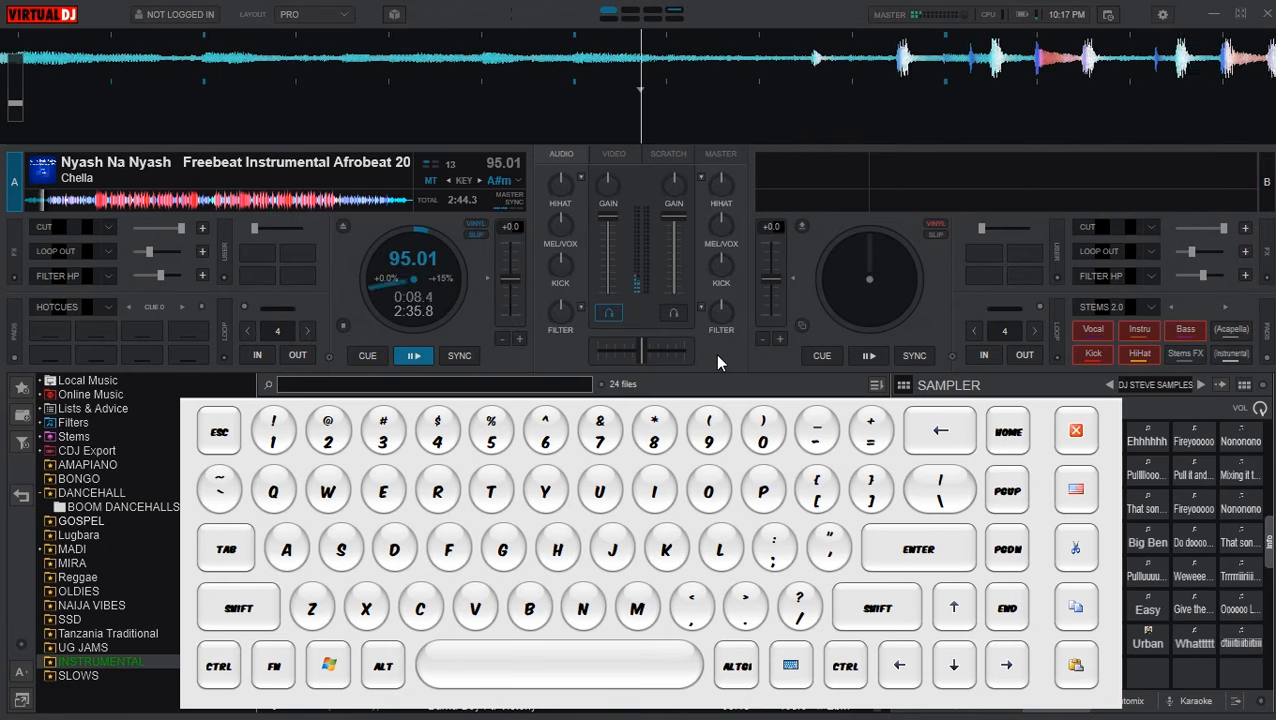
{"action": "key", "text": "c"}
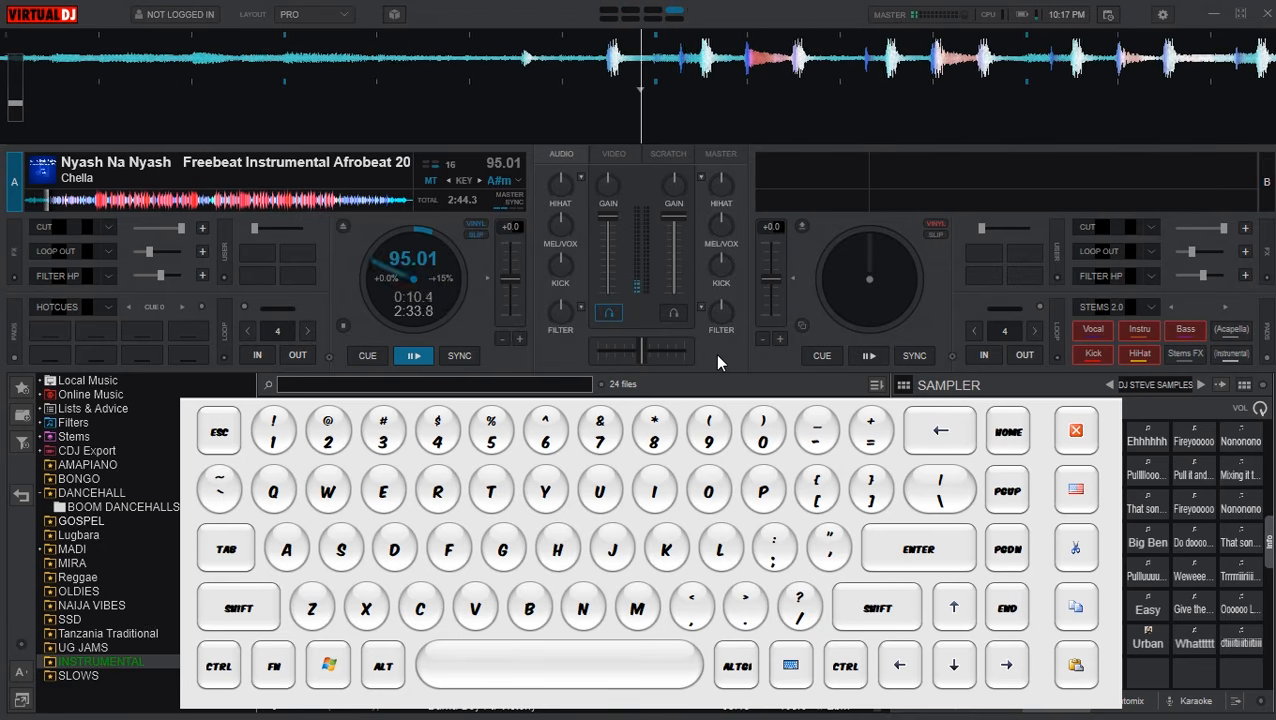
{"action": "key", "text": "c"}
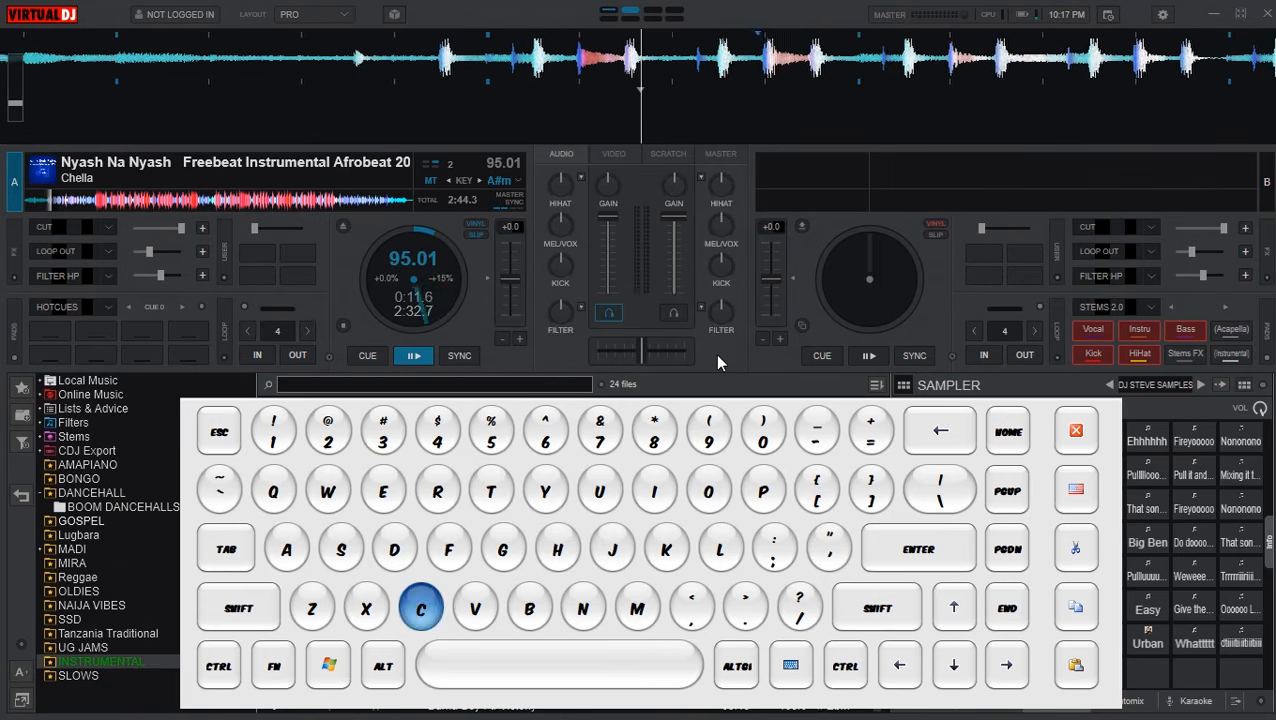
{"action": "key", "text": "c"}
{"action": "key", "text": "v"}
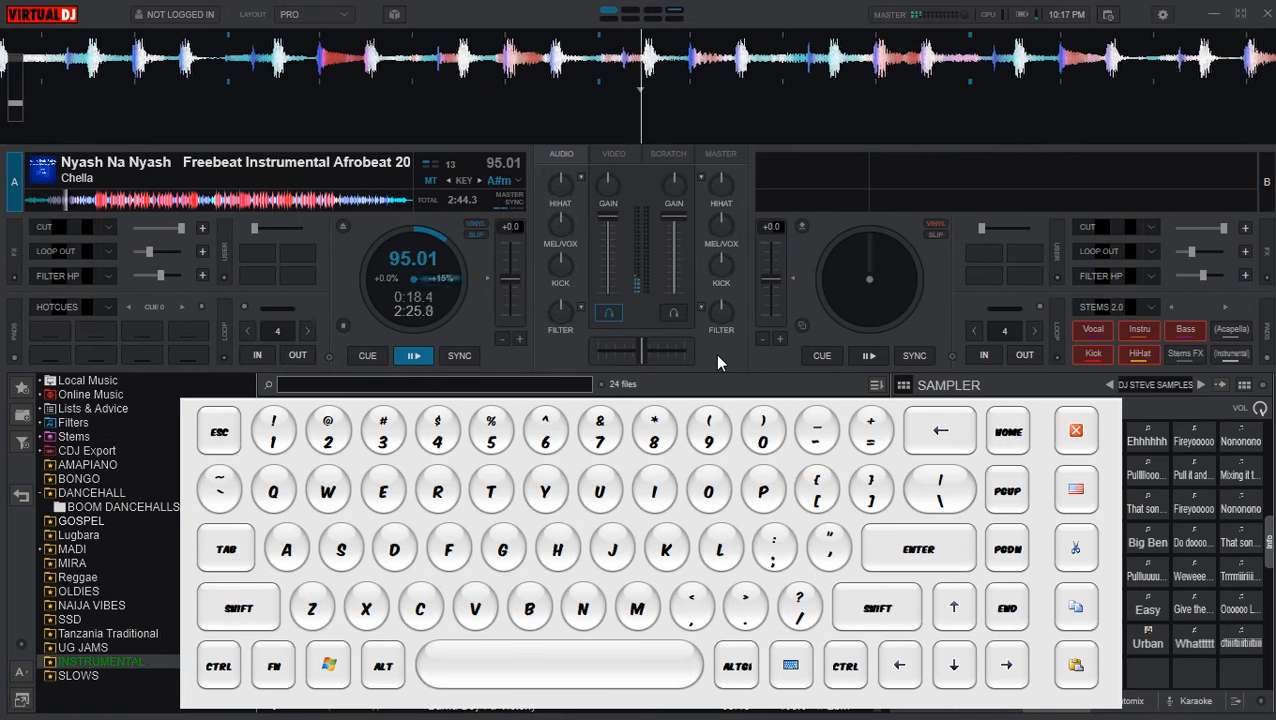
Continue scratching the Nyash Na Nyash instrumental on deck A, combining the mapped C hold and V 60 ms scratch actions as it plays
{"action": "key", "text": "c"}
{"action": "key", "text": "v"}
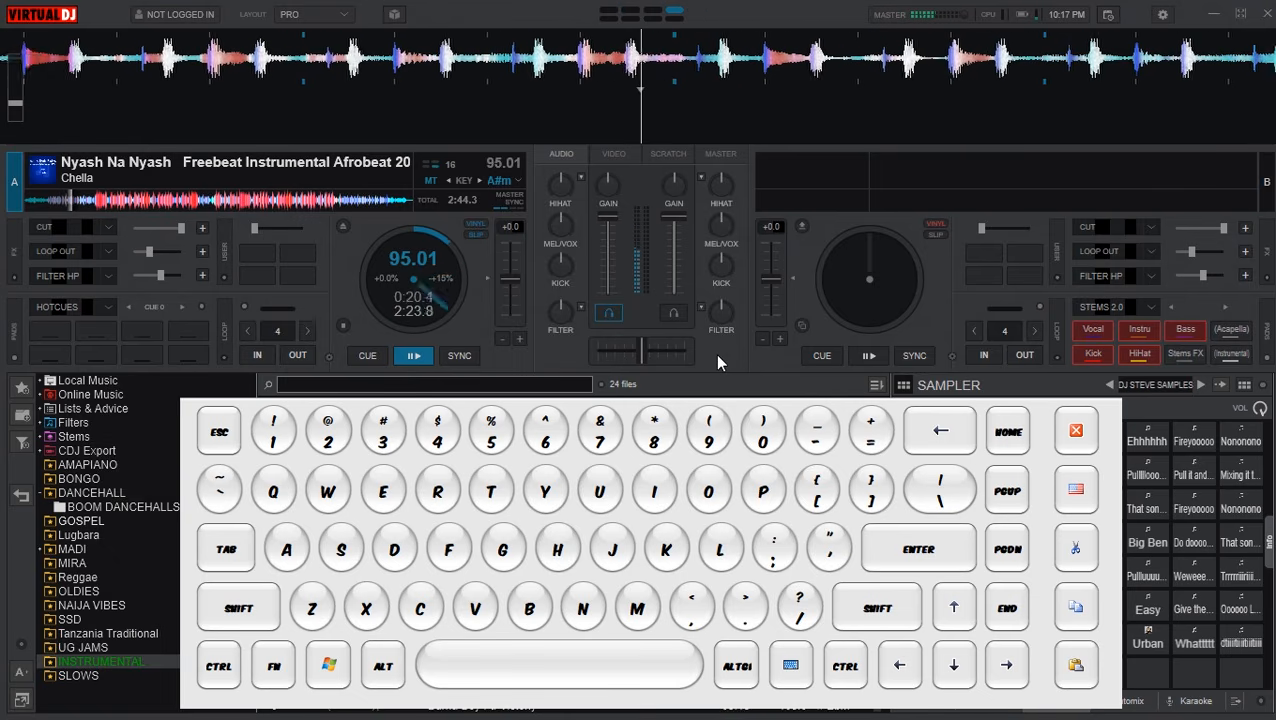
{"action": "key", "text": "c"}
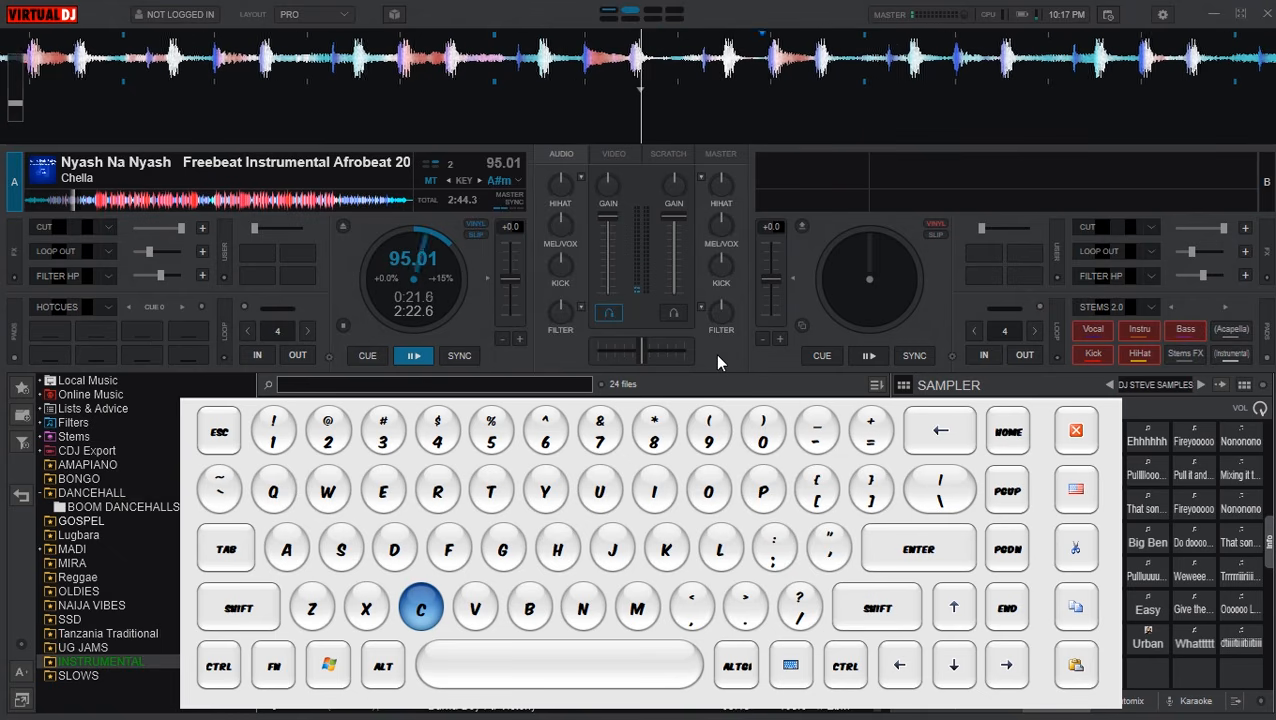
{"action": "key", "text": "c"}
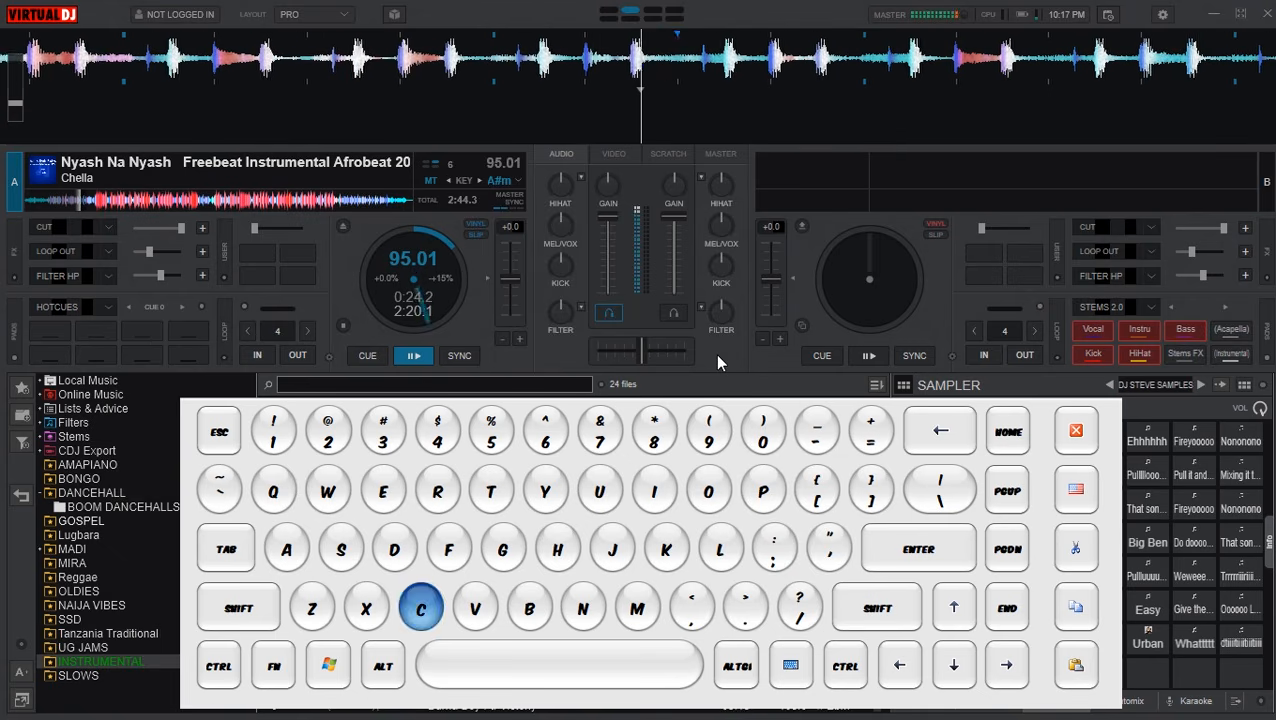
{"action": "key", "text": "v"}
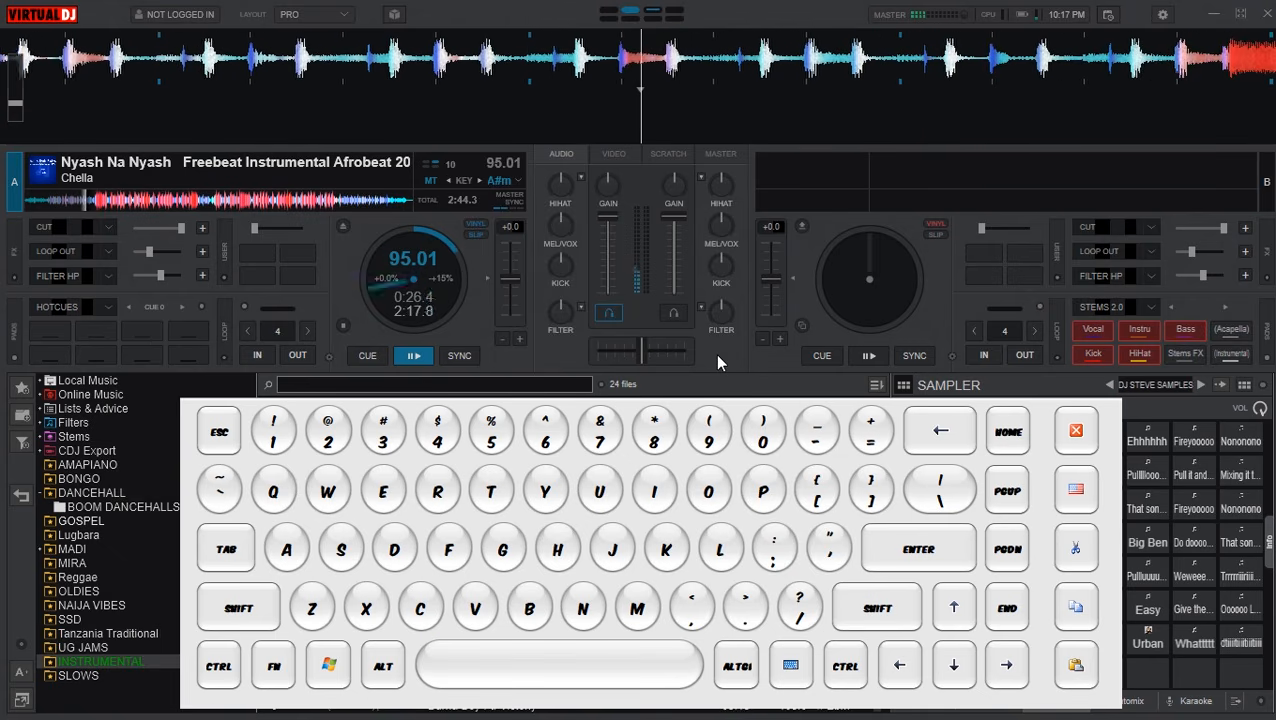
{"action": "key", "text": "c"}
{"action": "key", "text": "v"}
{"action": "key", "text": "v"}
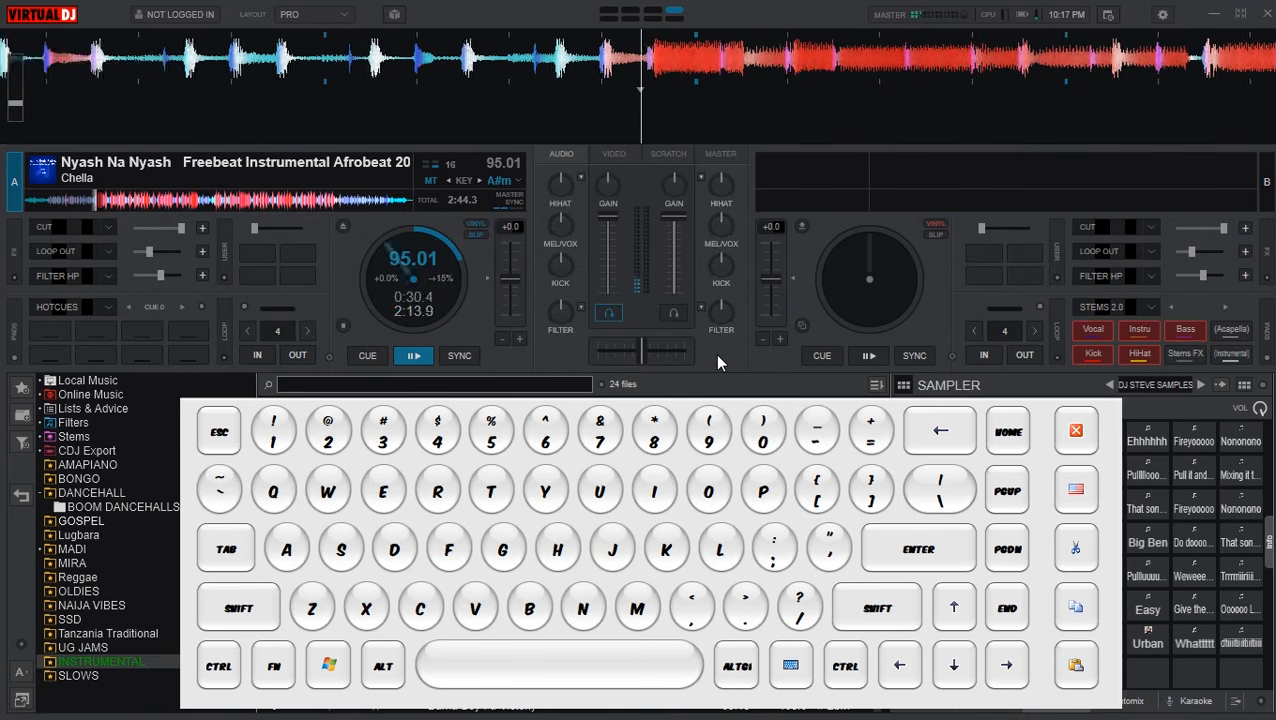
{"action": "key", "text": "c"}
{"action": "key", "text": "v"}
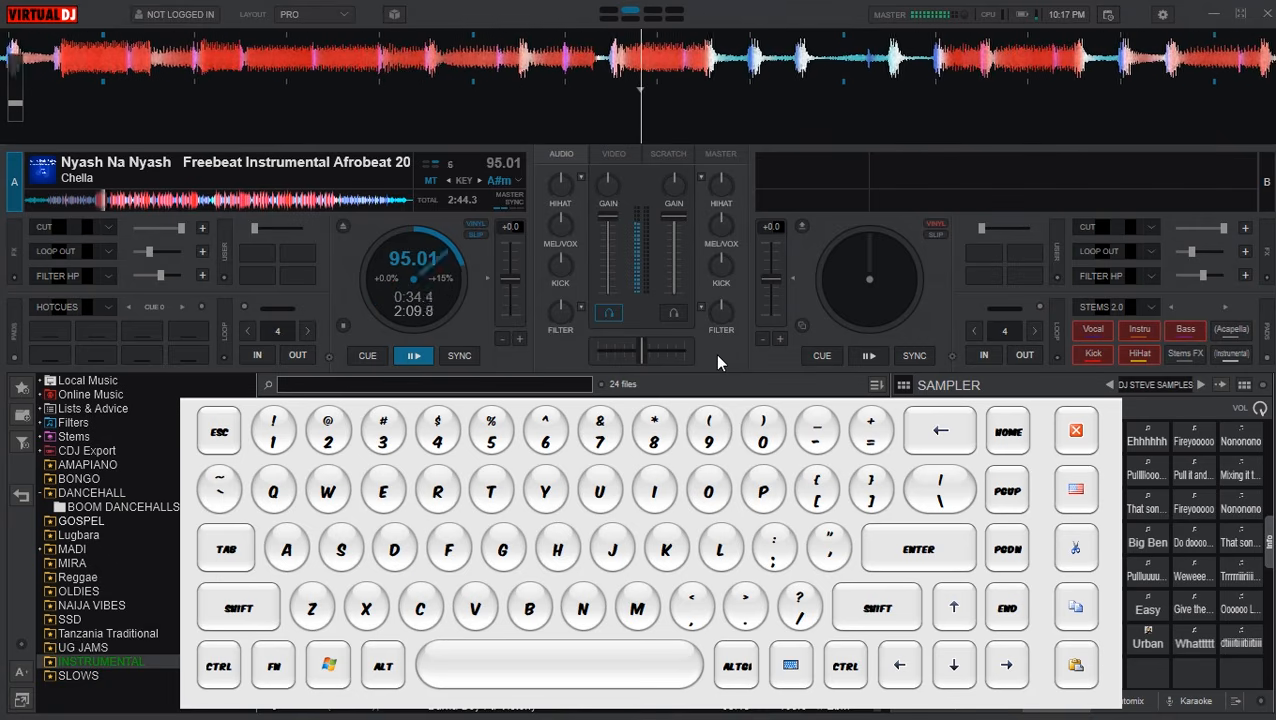
{"action": "key", "text": "c"}
{"action": "key", "text": "v"}
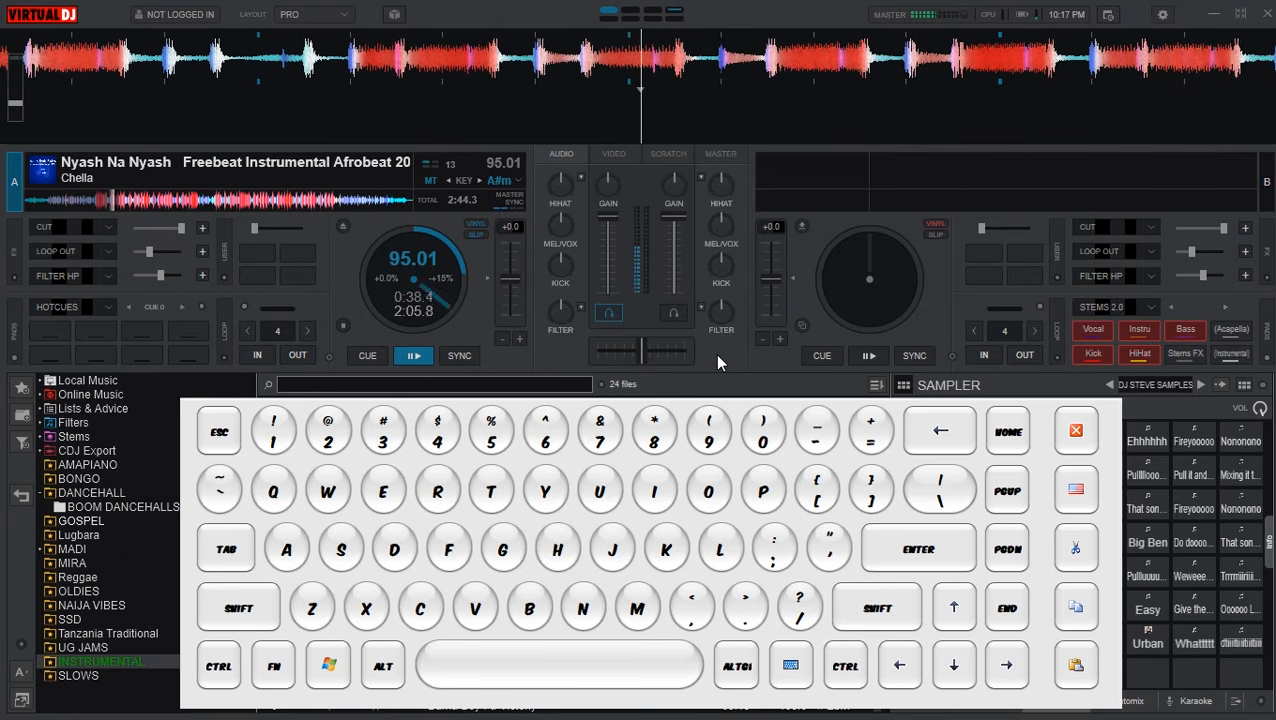
{"action": "key", "text": "c"}
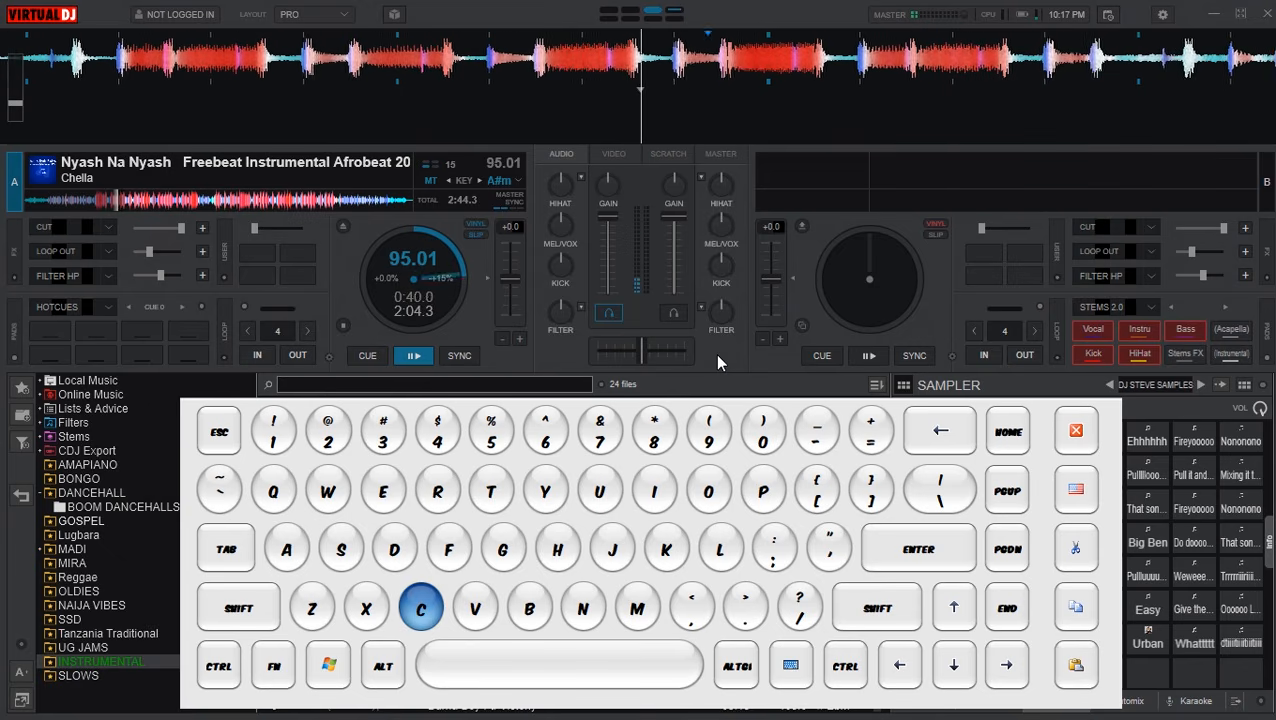
{"action": "key", "text": "c"}
{"action": "key", "text": "v"}
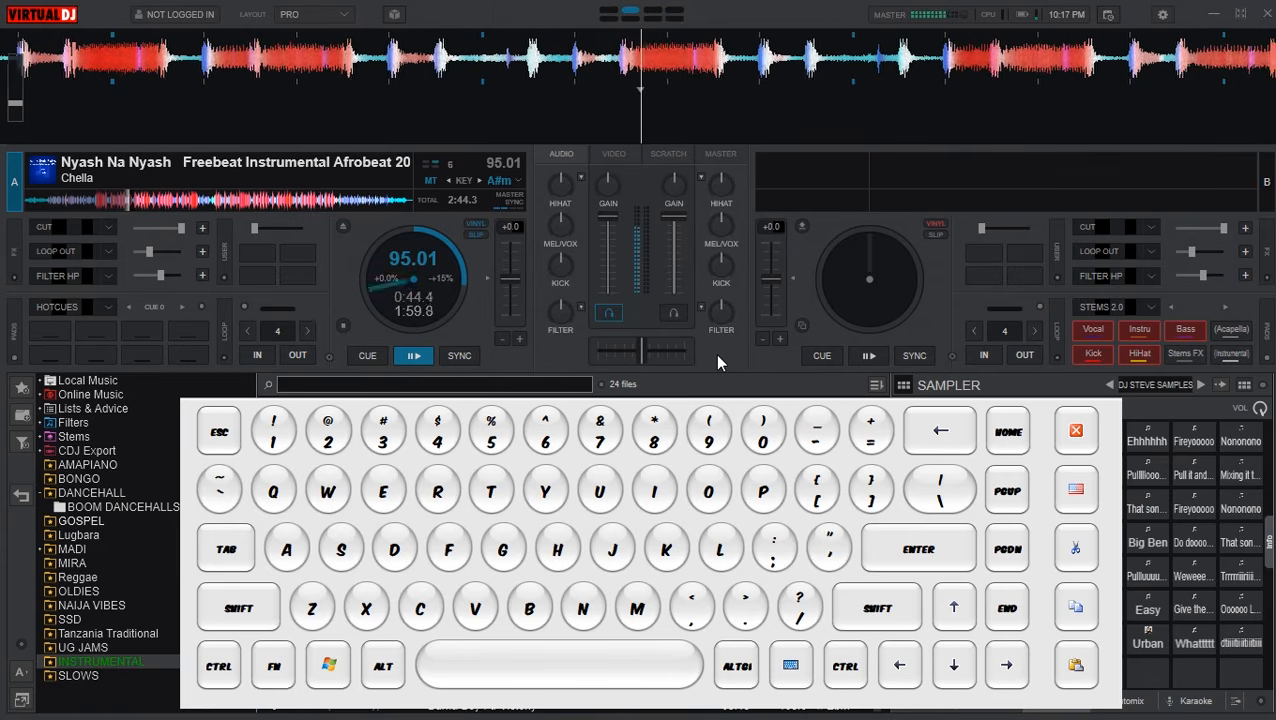
{"action": "key", "text": "c"}
{"action": "key", "text": "v"}
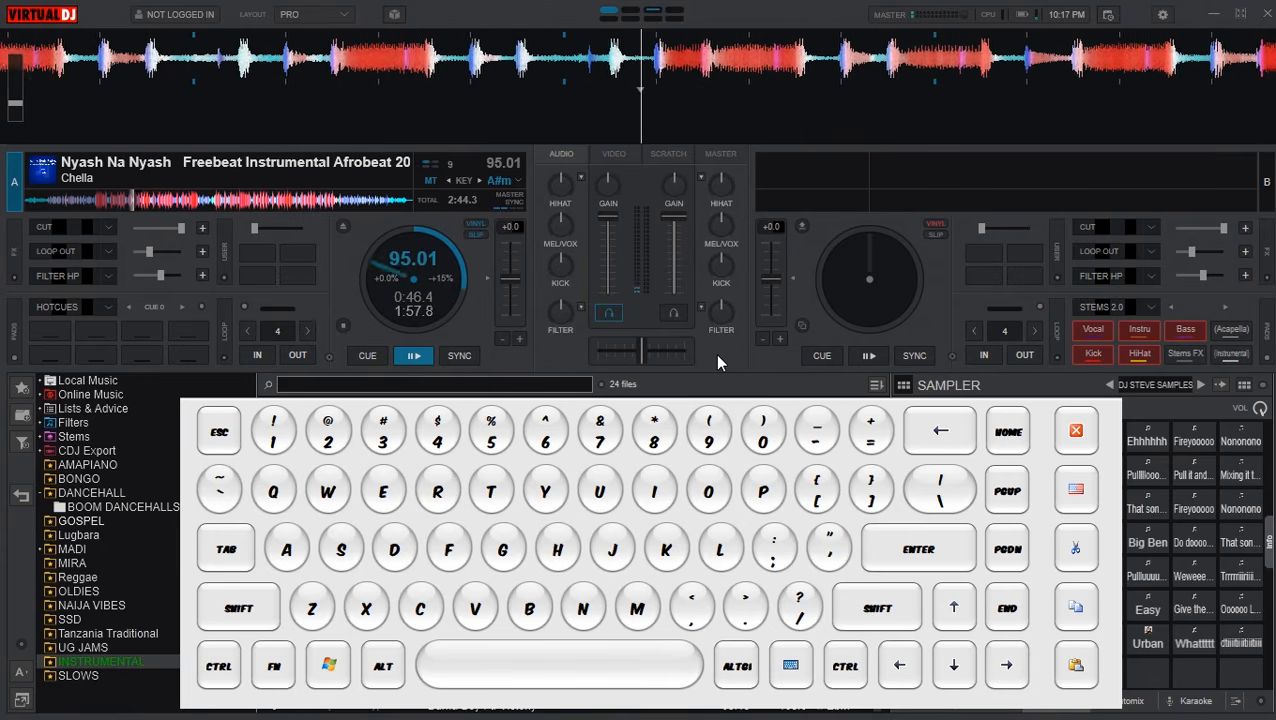
{"action": "key", "text": "c"}
{"action": "key", "text": "v"}
{"action": "key", "text": "v"}
{"action": "key", "text": "v"}
{"action": "key", "text": "v"}
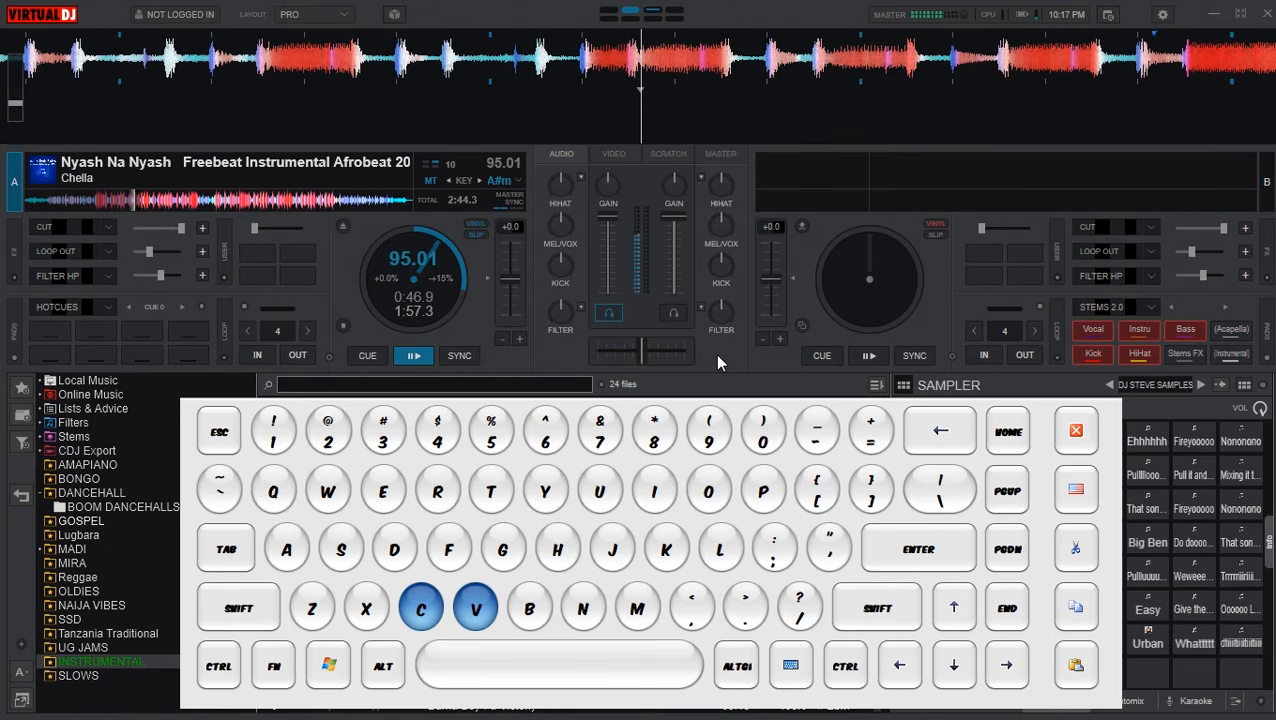
{"action": "key", "text": "c"}
{"action": "key", "text": "v"}
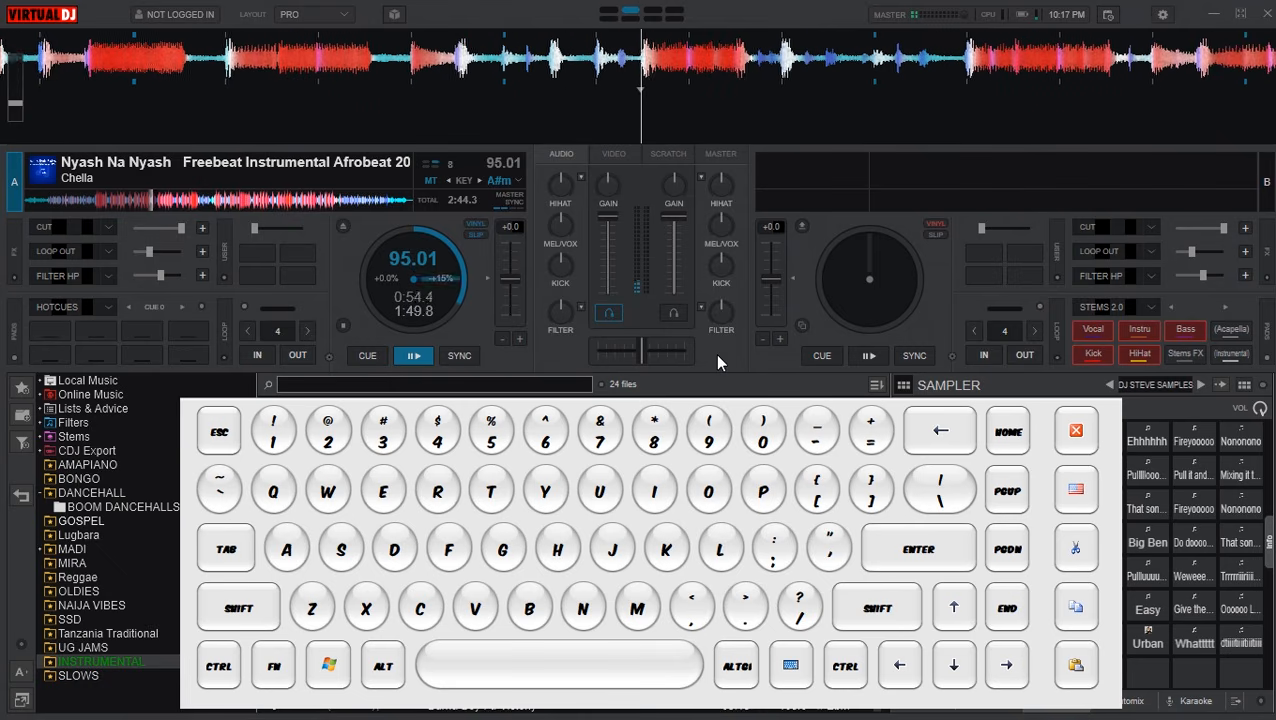
{"action": "key", "text": "c"}
{"action": "key", "text": "v"}
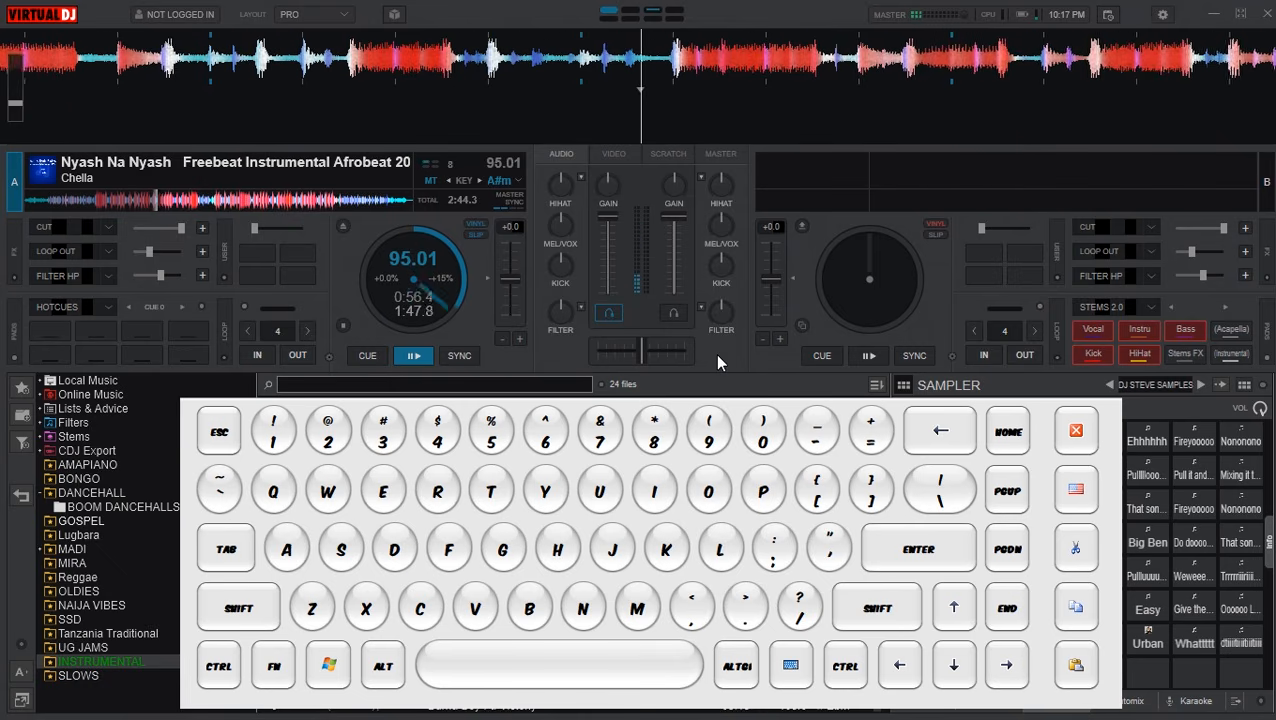
{"action": "key", "text": "c"}
{"action": "key", "text": "v"}
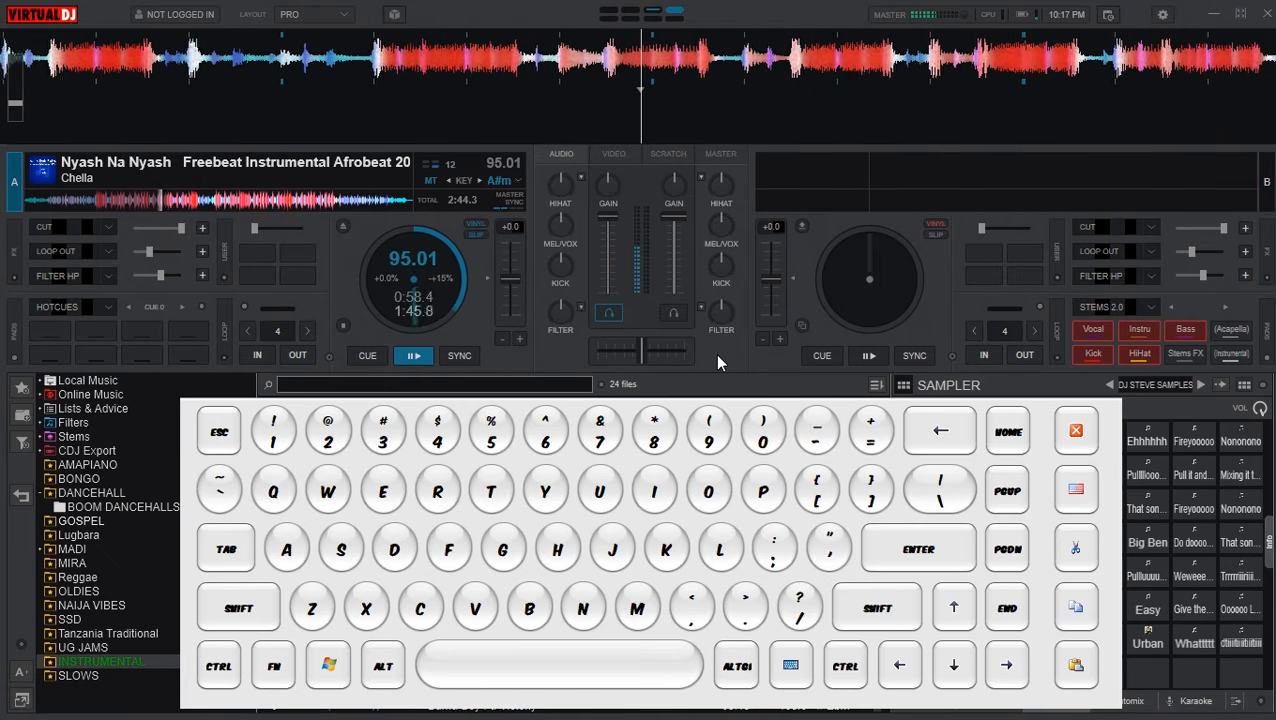
{"action": "key", "text": "c"}
{"action": "key", "text": "v"}
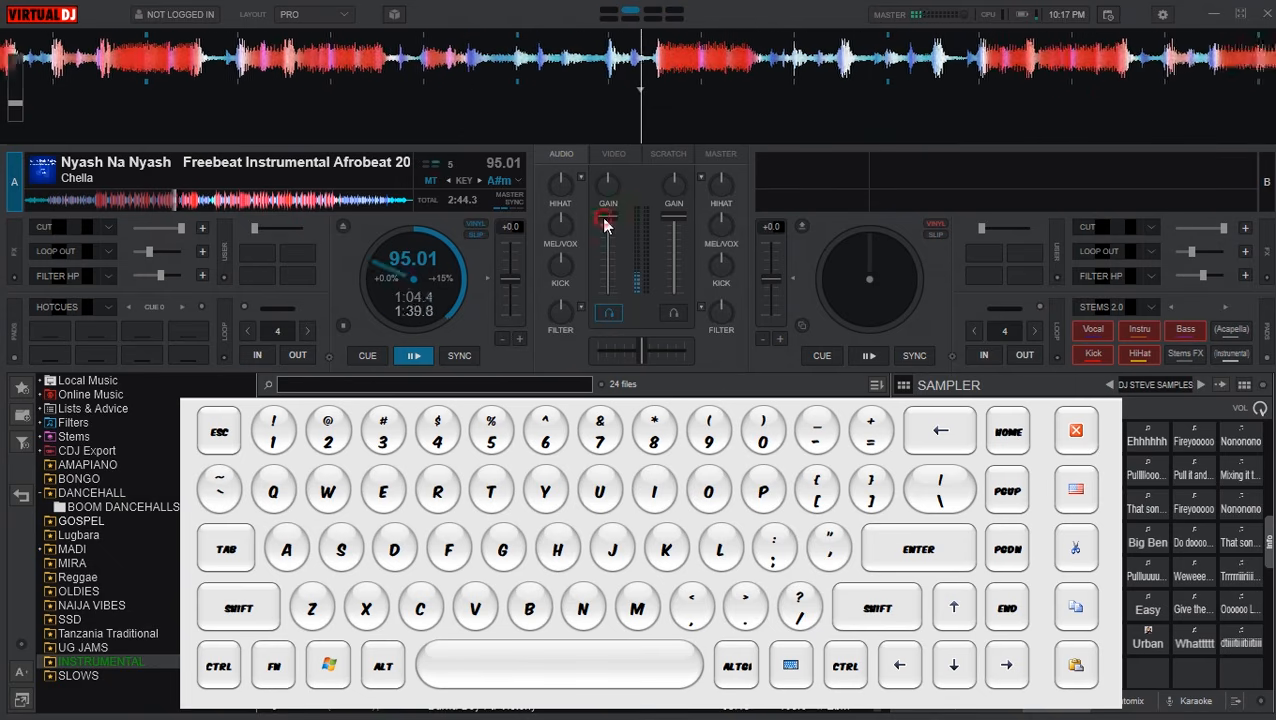
Lower deck A's volume fader all the way and cue the instrumental back to its start
{"action": "left_click_drag", "start_coordinate": [608, 229], "coordinate": [612, 292]}
{"action": "left_click", "coordinate": [367, 356]}
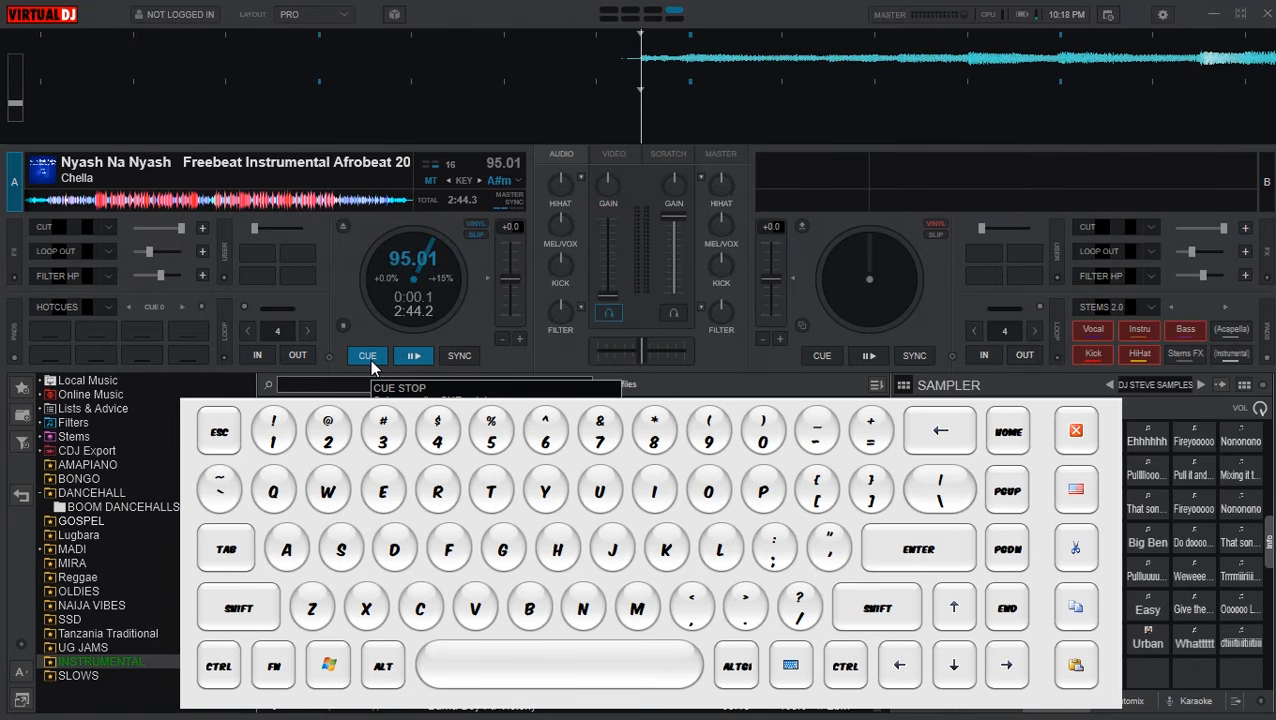